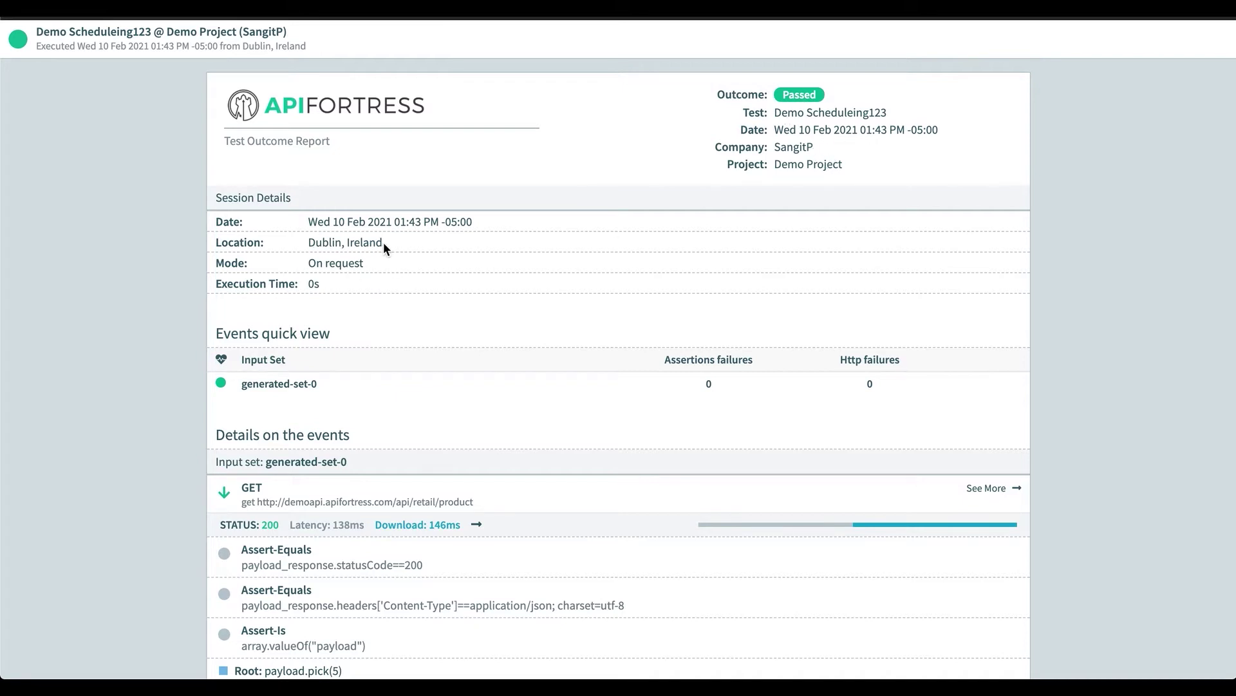
Review the test report's session location, the events quick view and the start of the event details.
left_click_drag(383, 243, 304, 242)
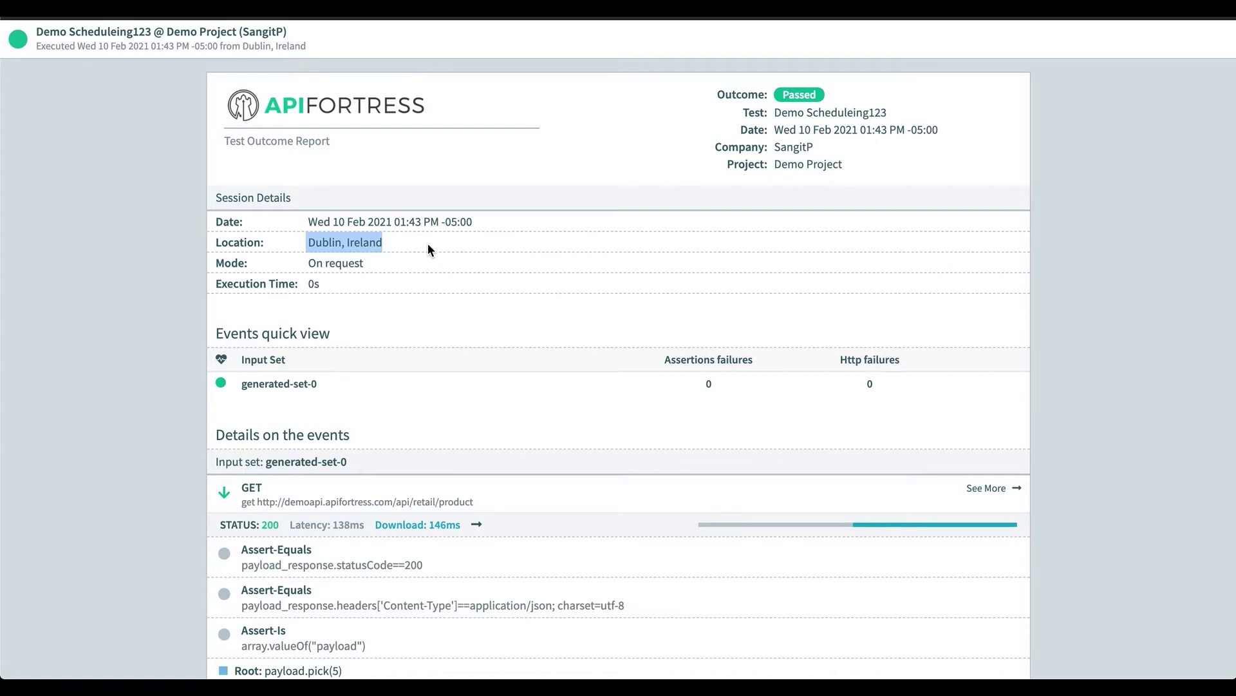
scroll(412, 242, "down", 1)
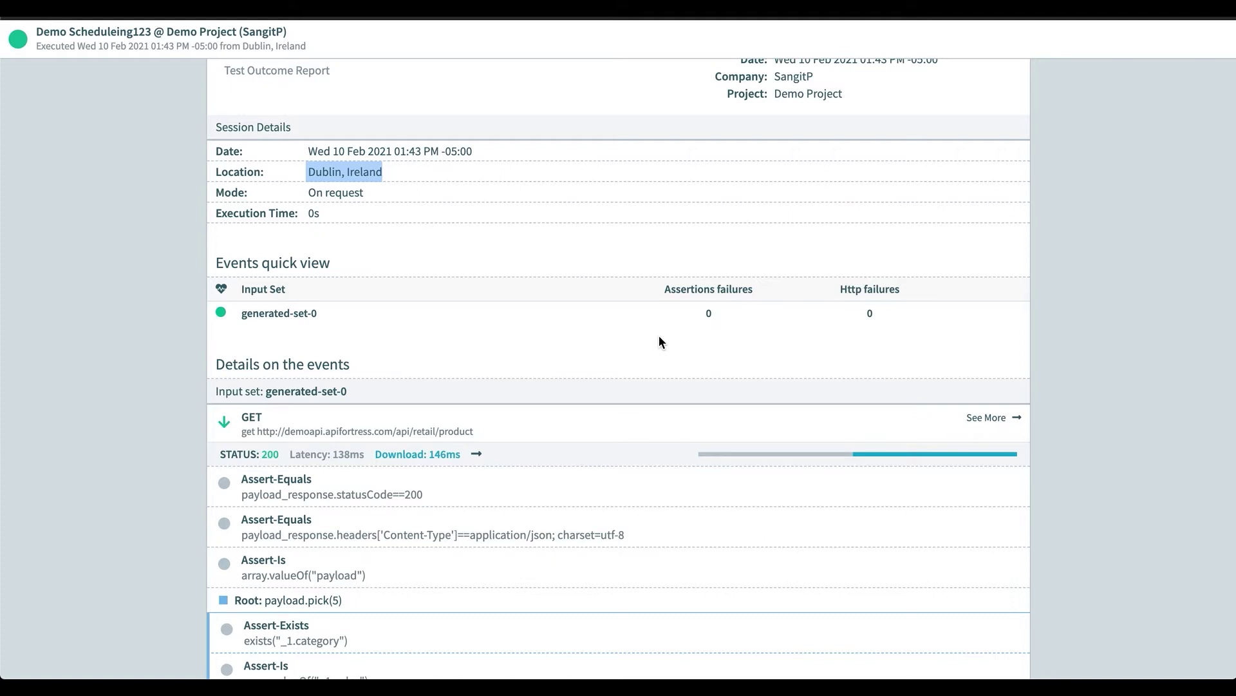
scroll(659, 336, "down", 3)
scroll(650, 336, "down", 1)
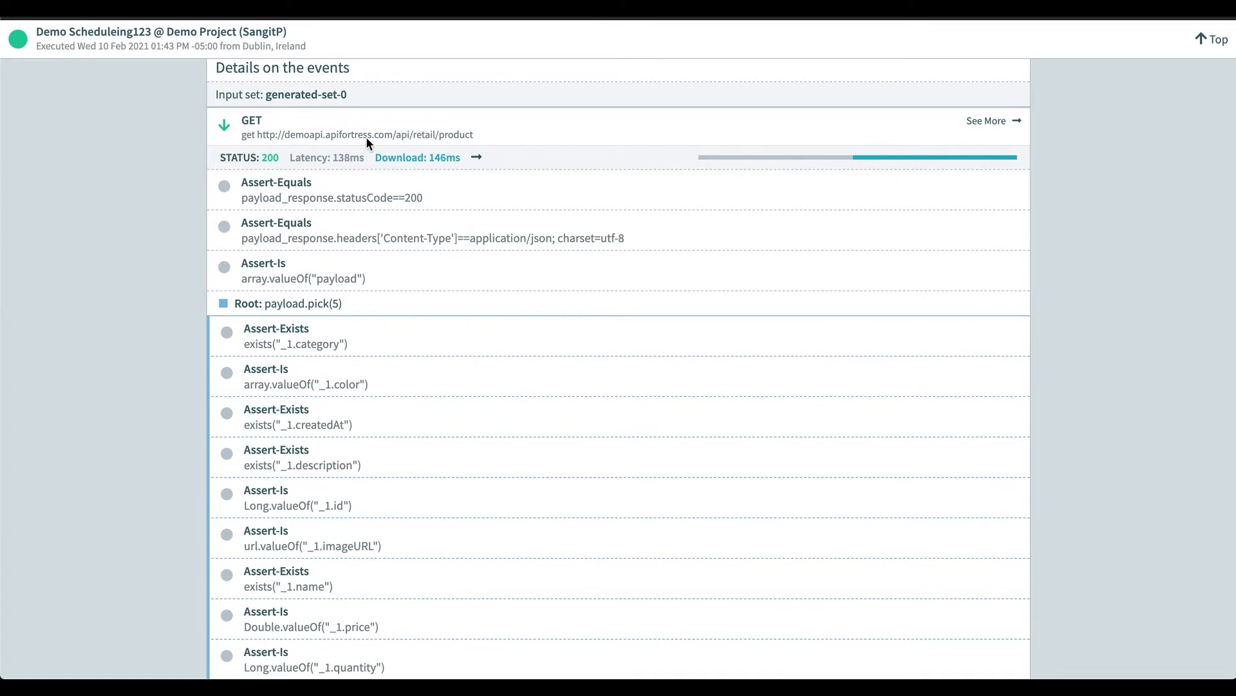
Inspect the GET request's details and its loaded response source, then close the details.
left_click(986, 123)
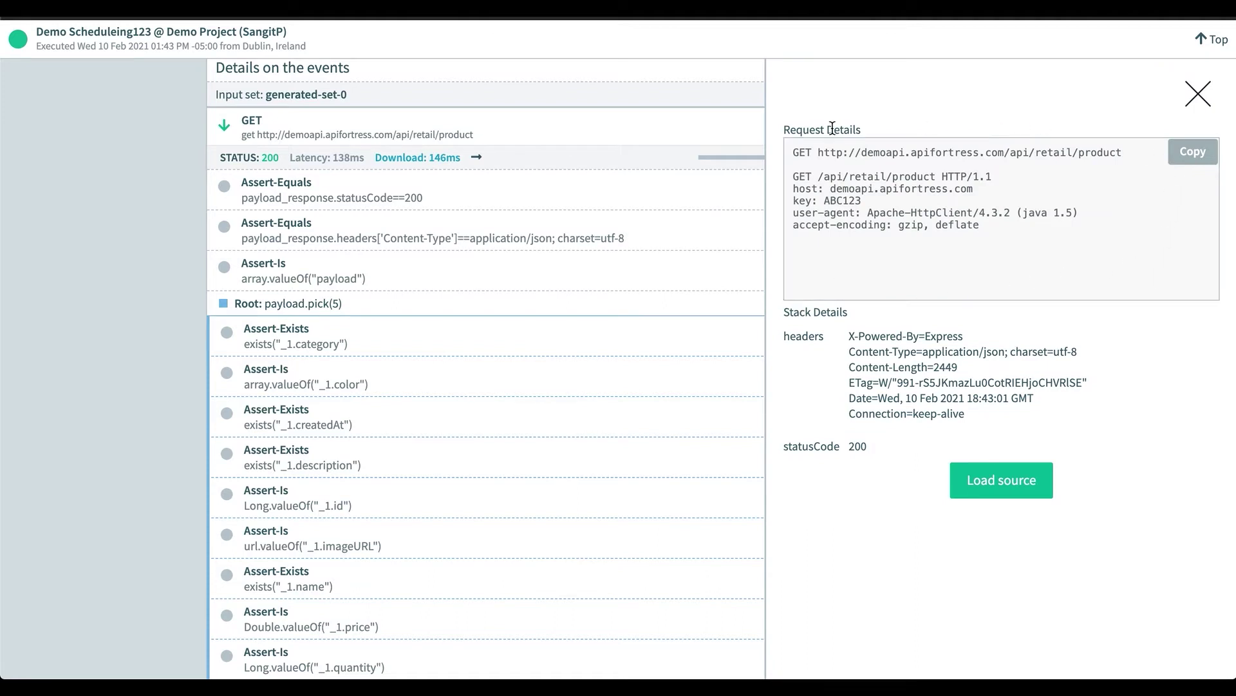
left_click(990, 481)
scroll(989, 486, "down", 3)
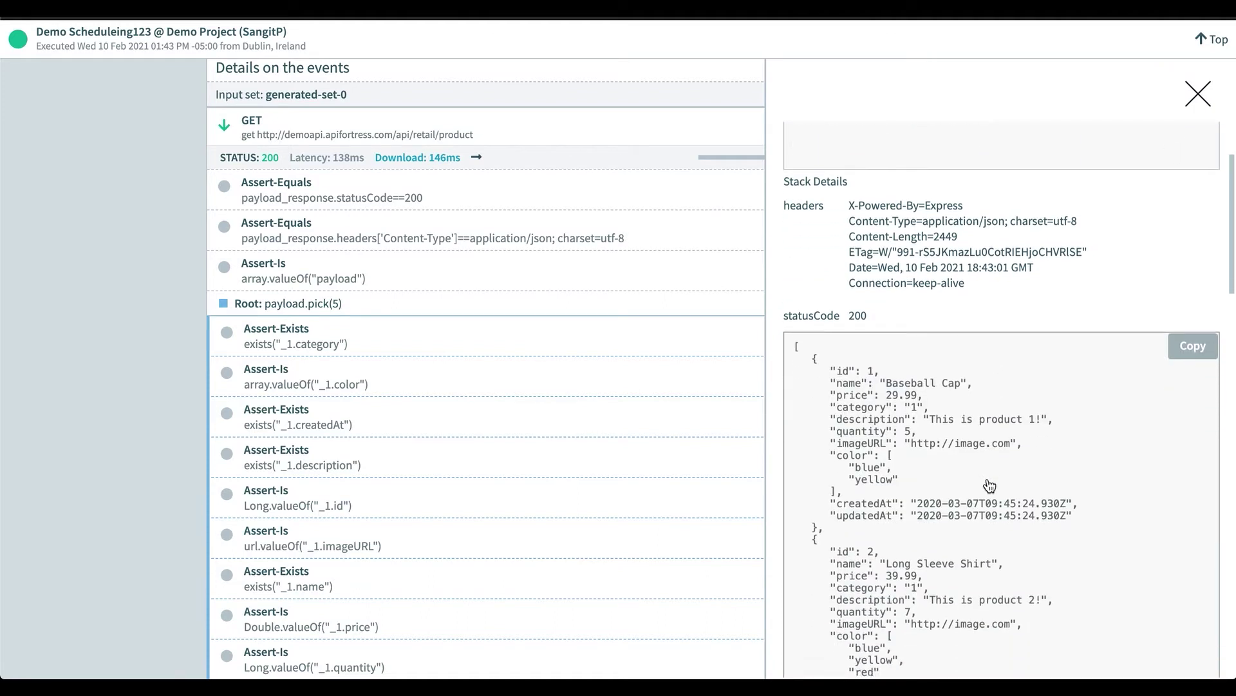
left_click(1197, 95)
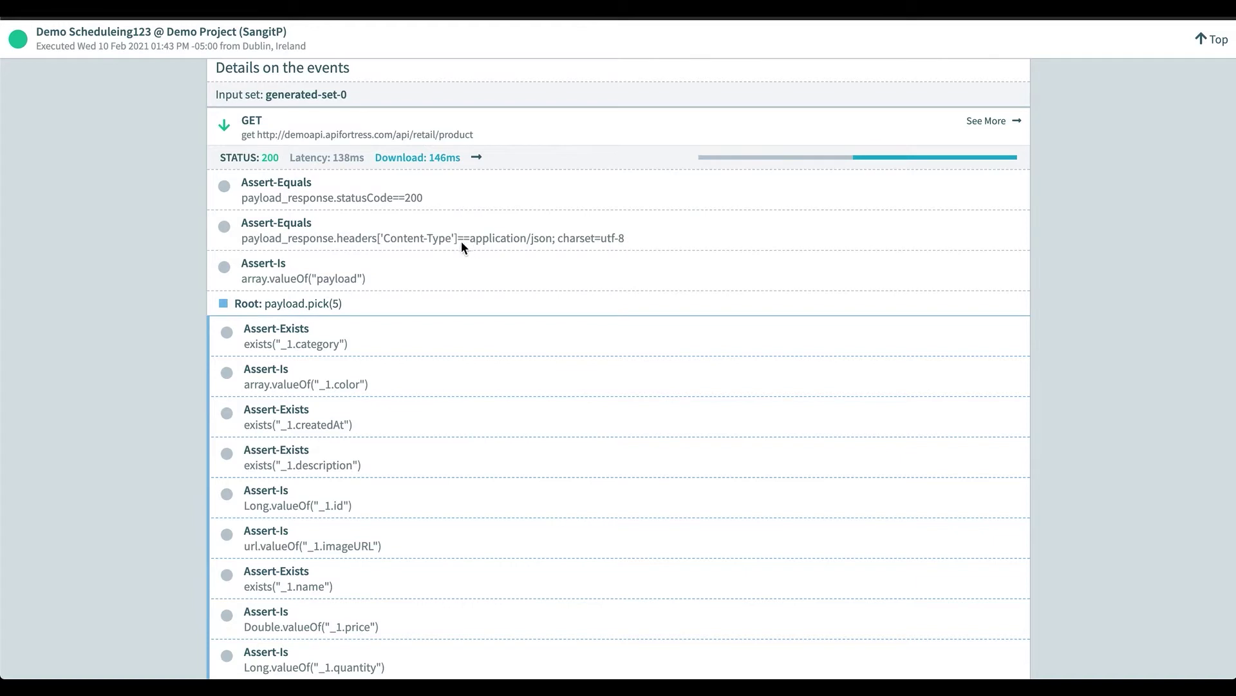
Examine the report's assertions, including all those nested under the payload.pick(5) root.
scroll(561, 235, "down", 1)
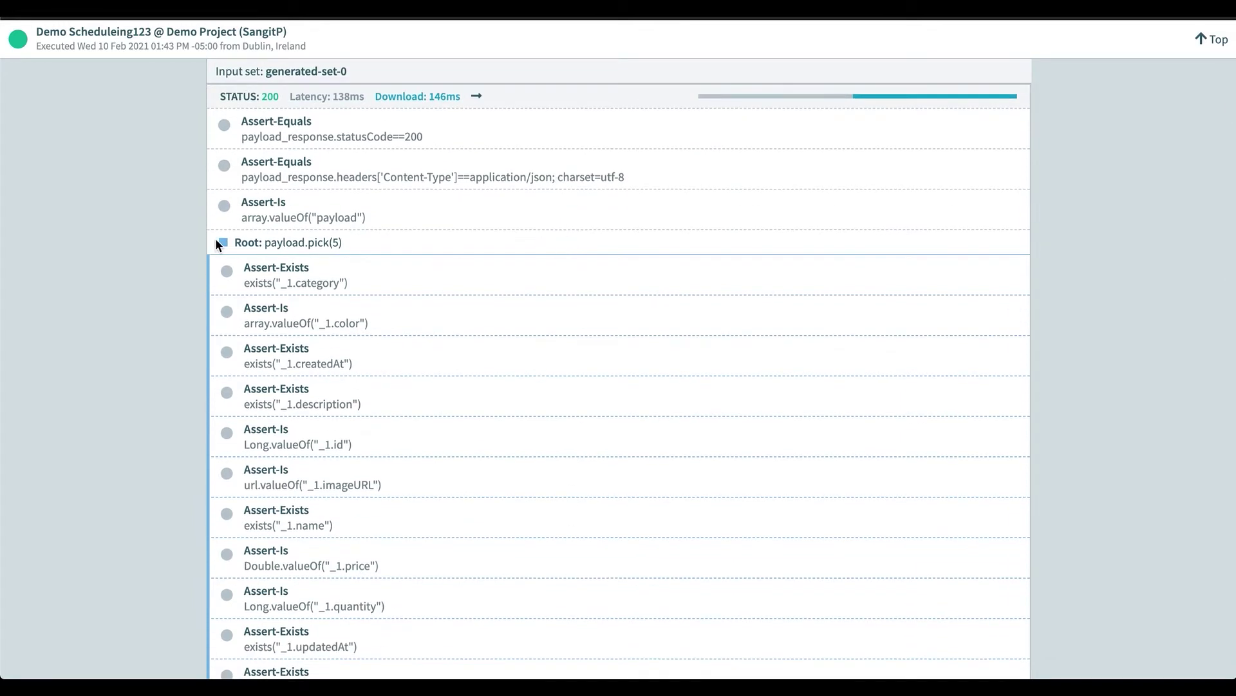
left_click_drag(215, 239, 358, 238)
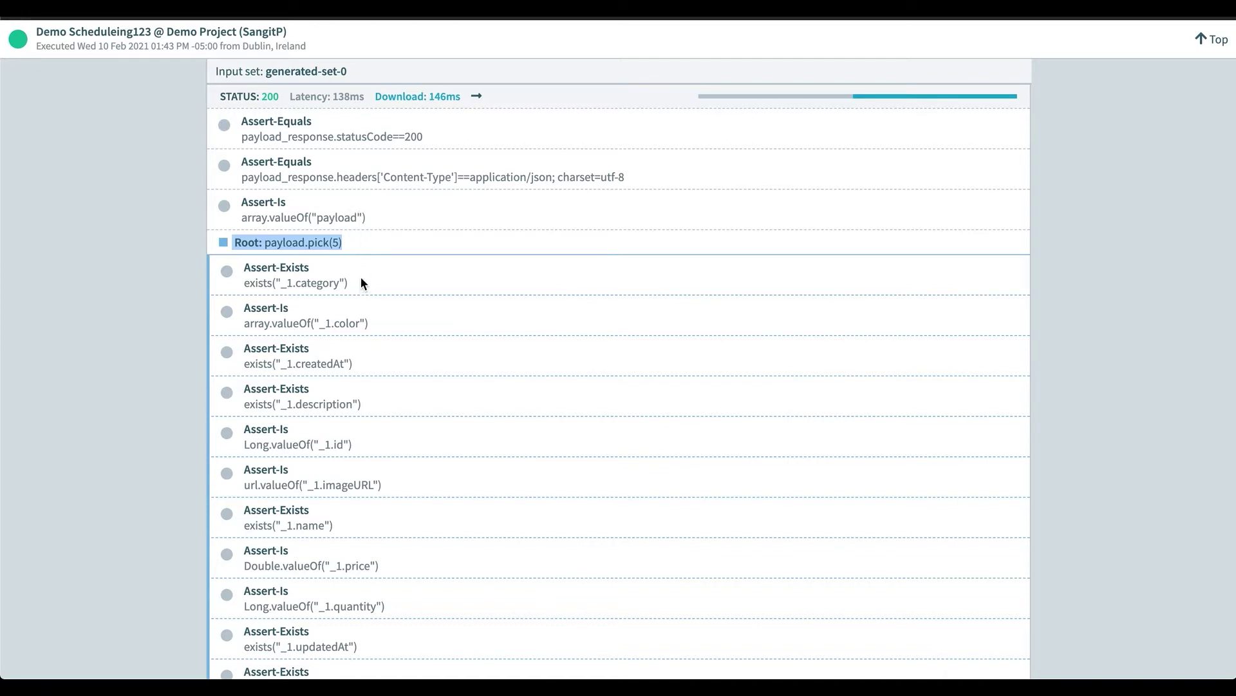
scroll(362, 278, "down", 1)
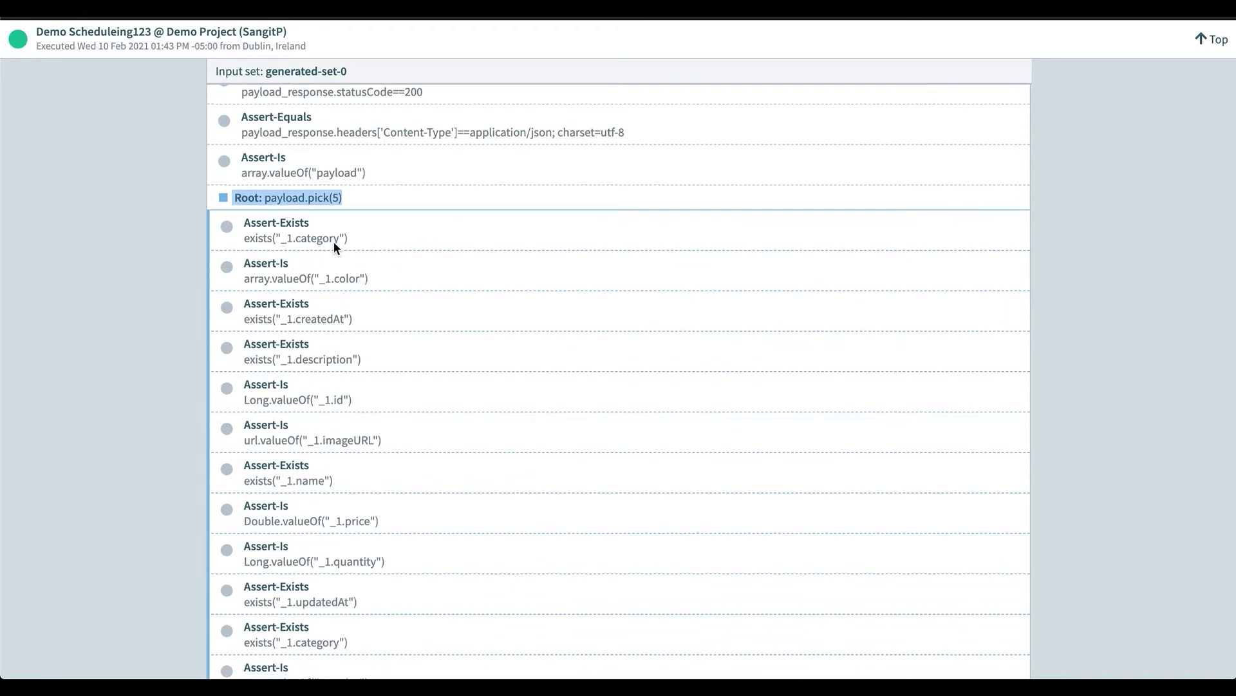
scroll(398, 295, "down", 1)
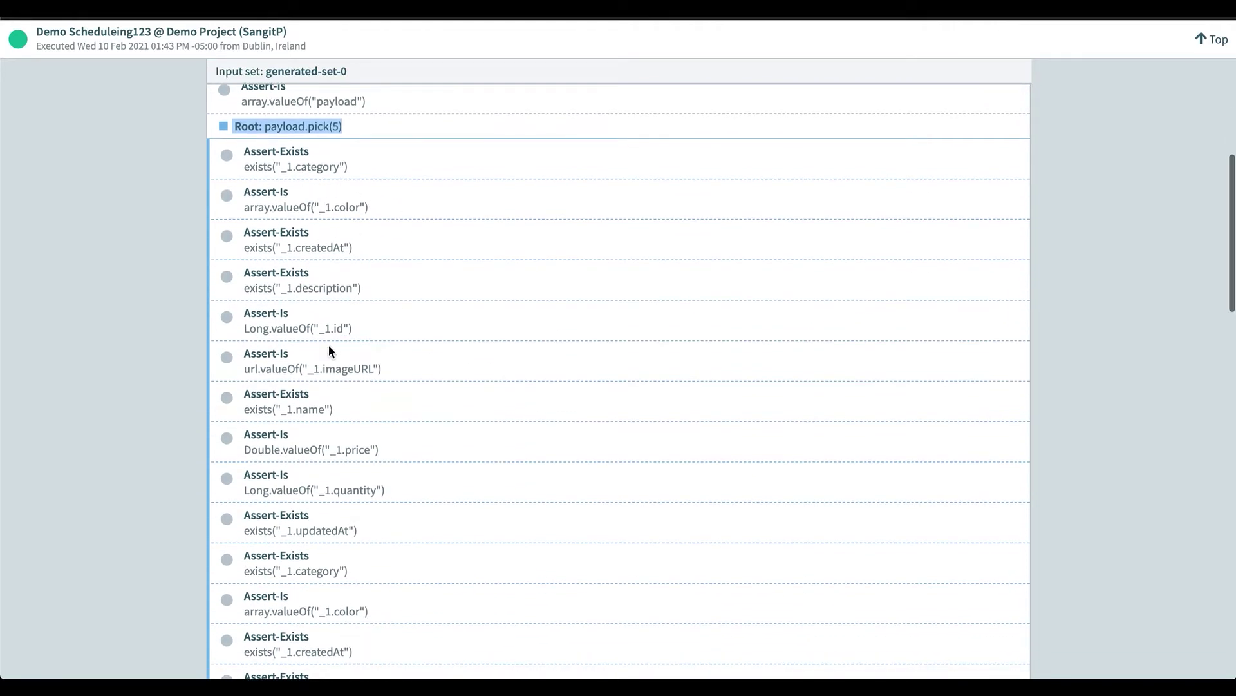
scroll(414, 342, "down", 3)
scroll(415, 346, "down", 1)
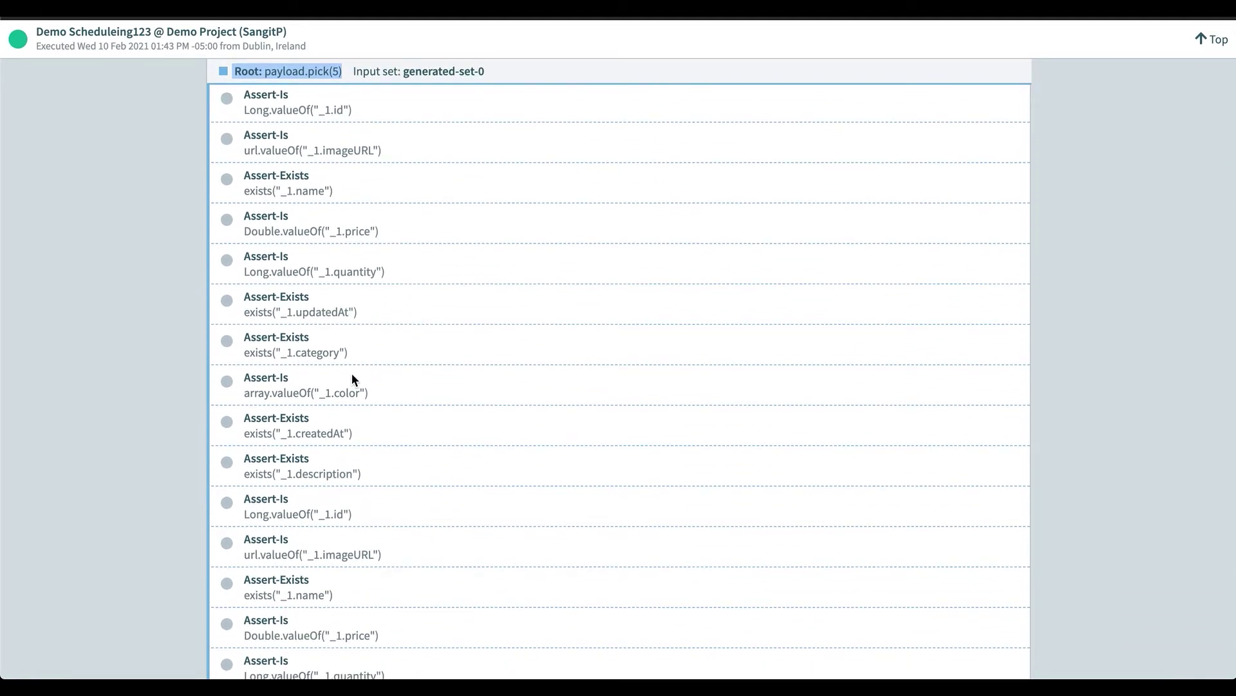
scroll(376, 489, "down", 5)
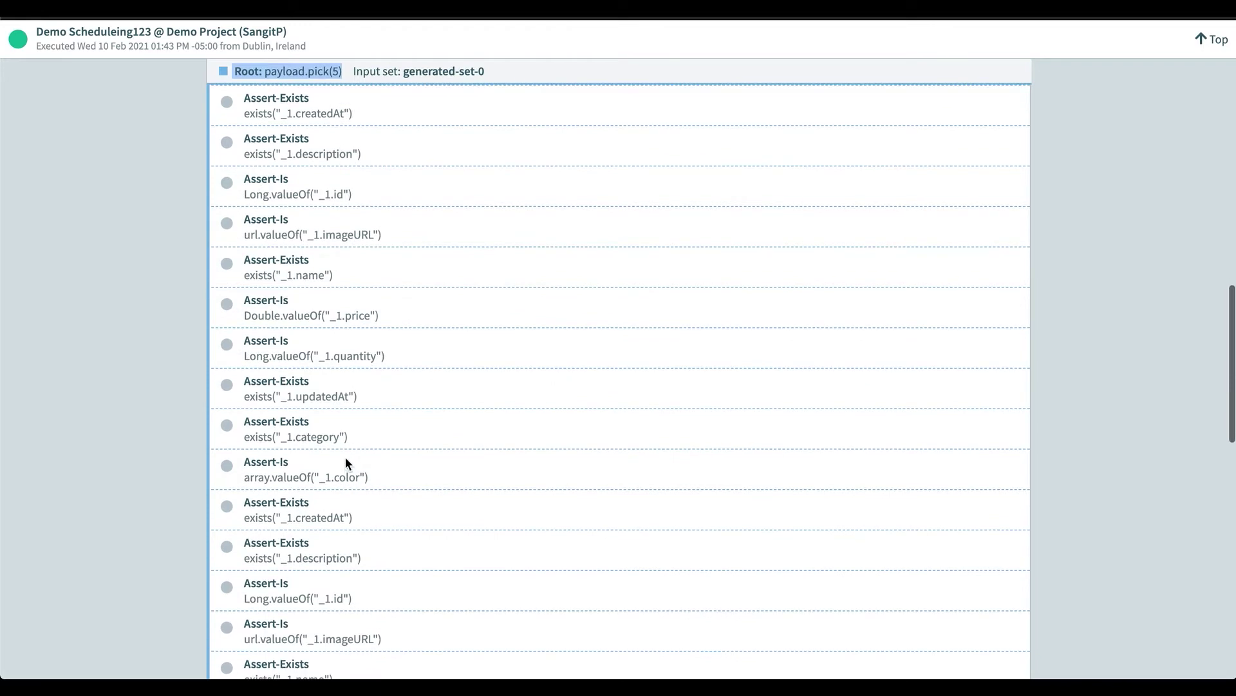
scroll(384, 495, "down", 10)
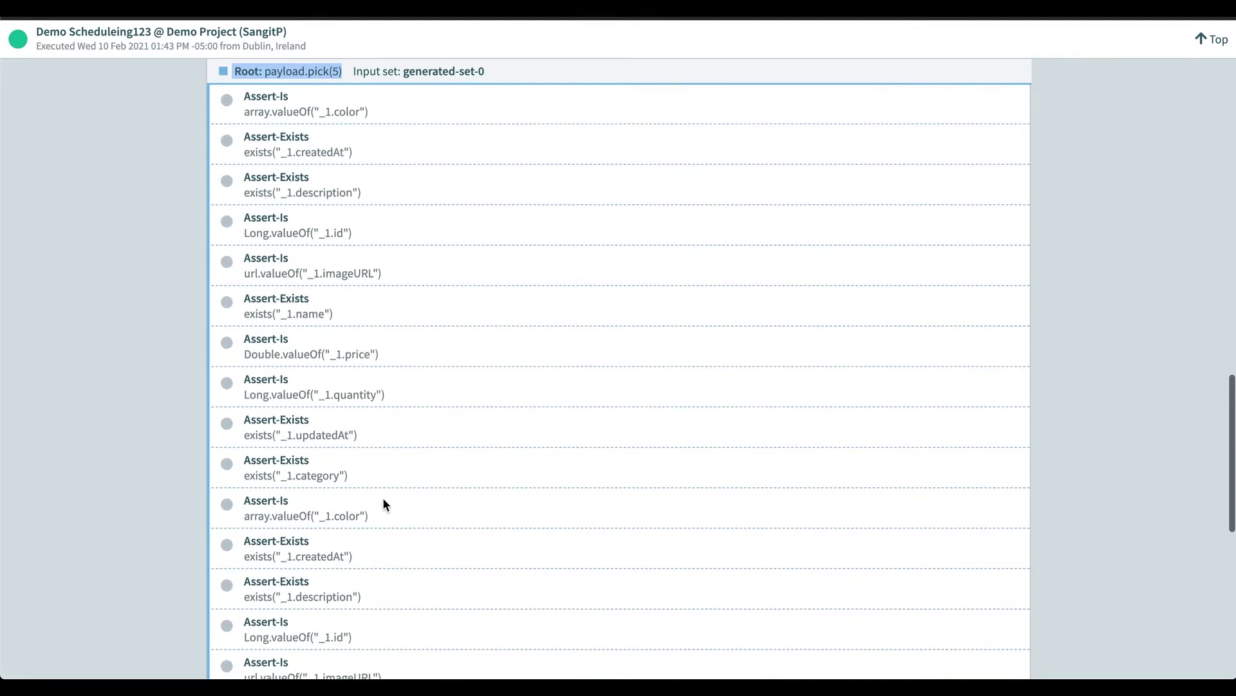
scroll(382, 501, "down", 10)
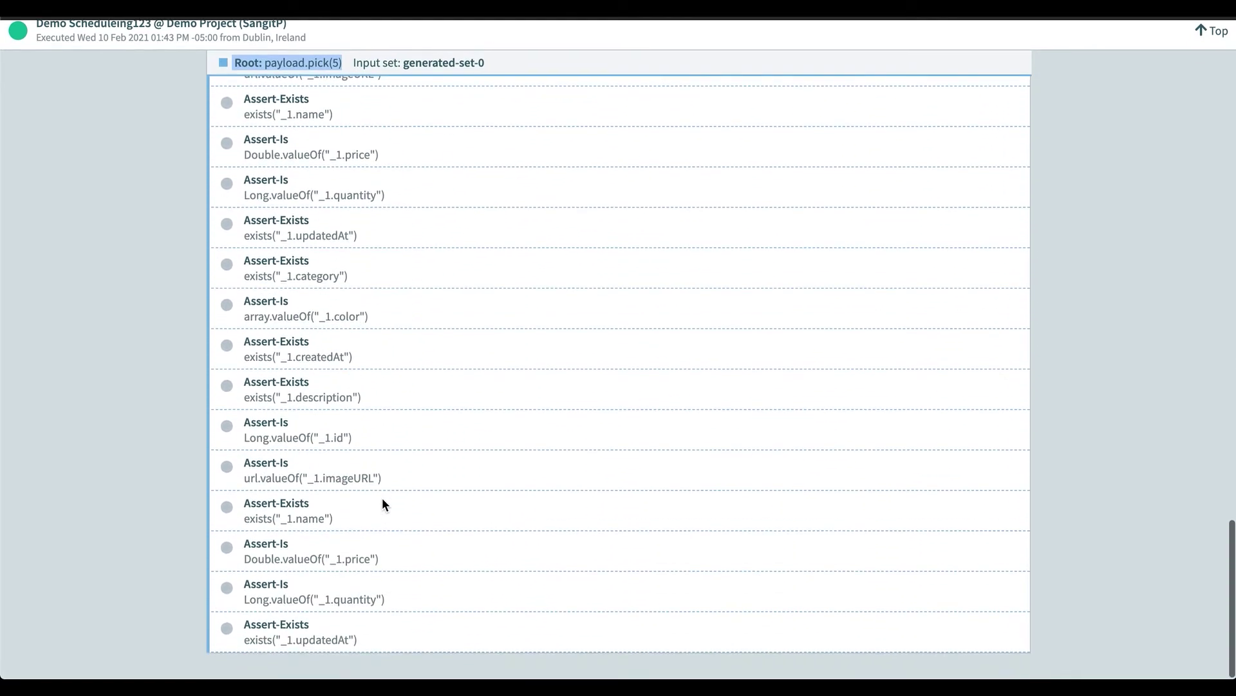
scroll(422, 417, "up", 15)
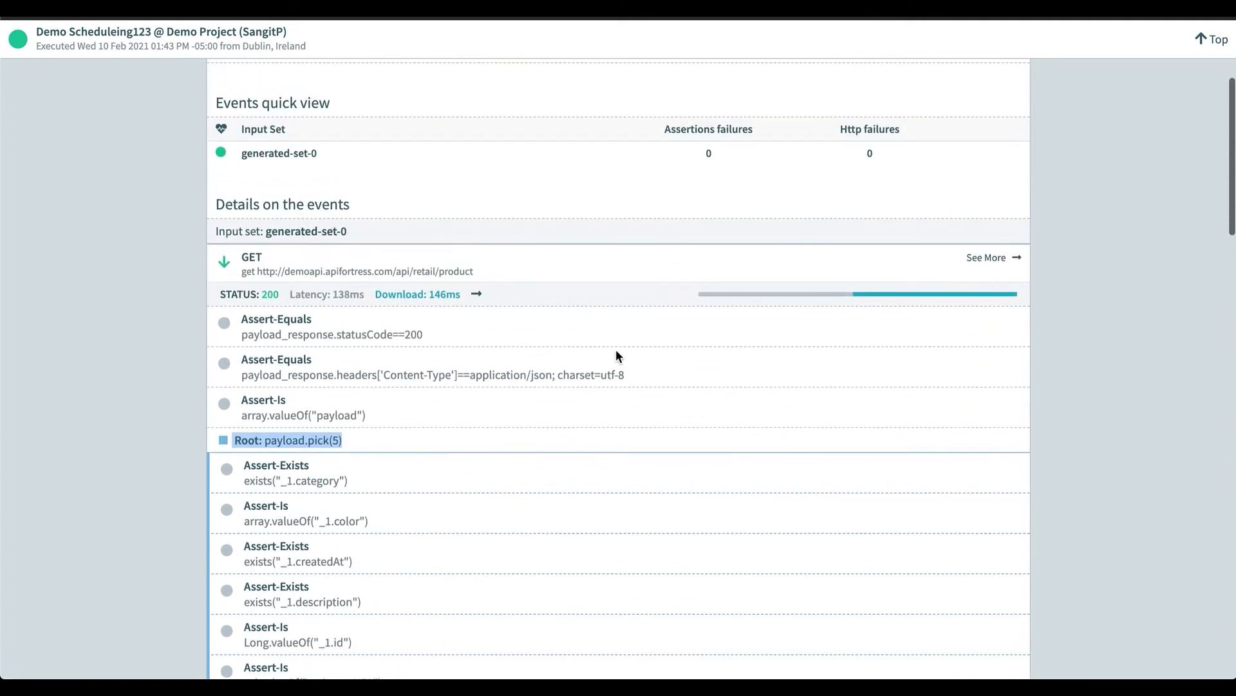
left_click(1084, 401)
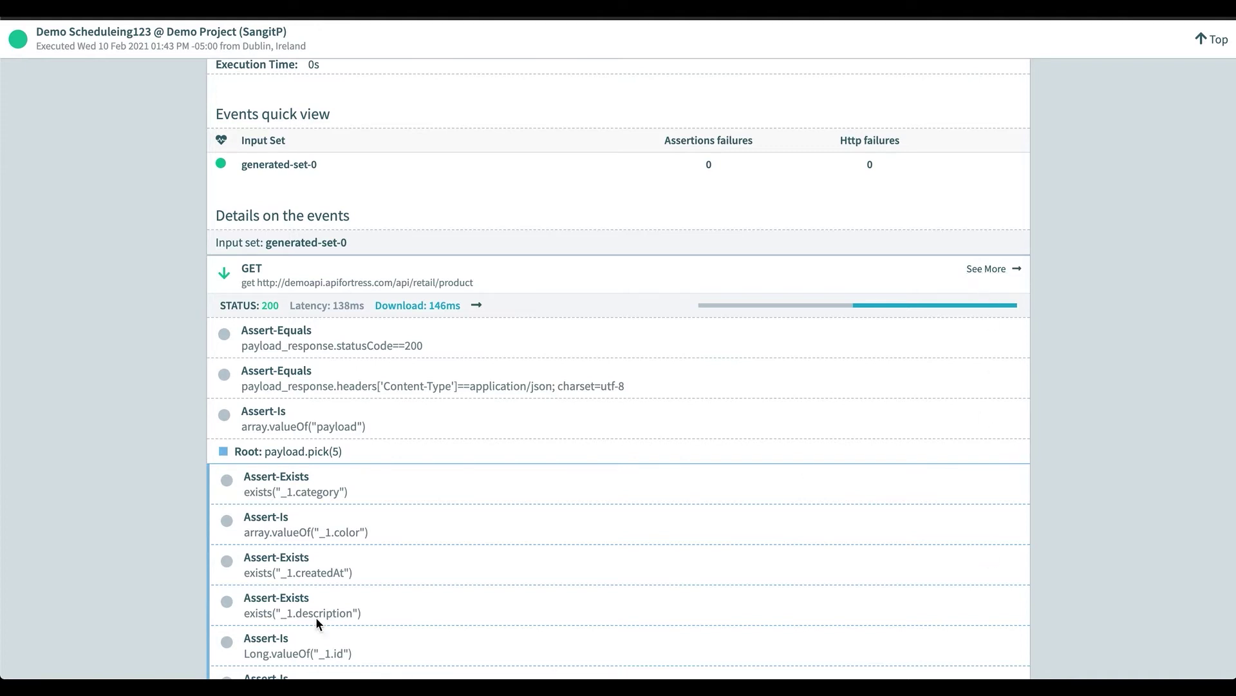
Reopen the GET request's details from the report and load its response source again.
left_click(973, 270)
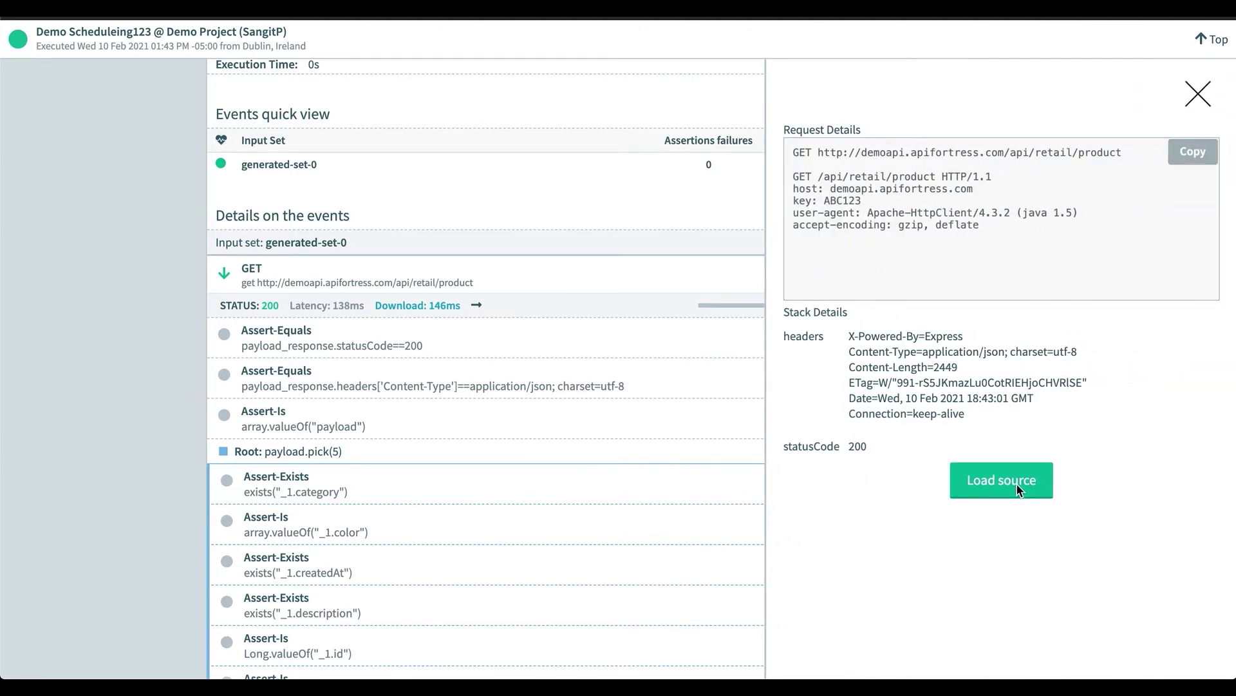
left_click(1017, 483)
scroll(1030, 492, "down", 2)
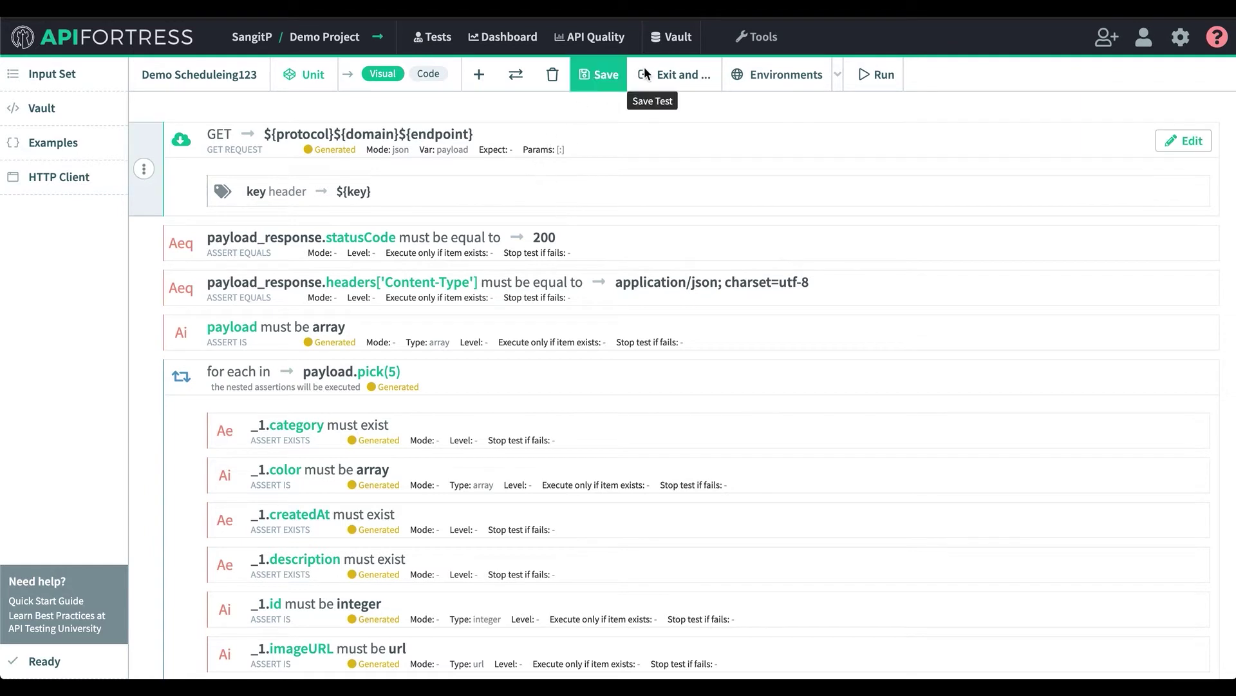
Check which downloader locations are offered for running the Demo Scheduleing123 test, and leave without running it.
left_click(893, 81)
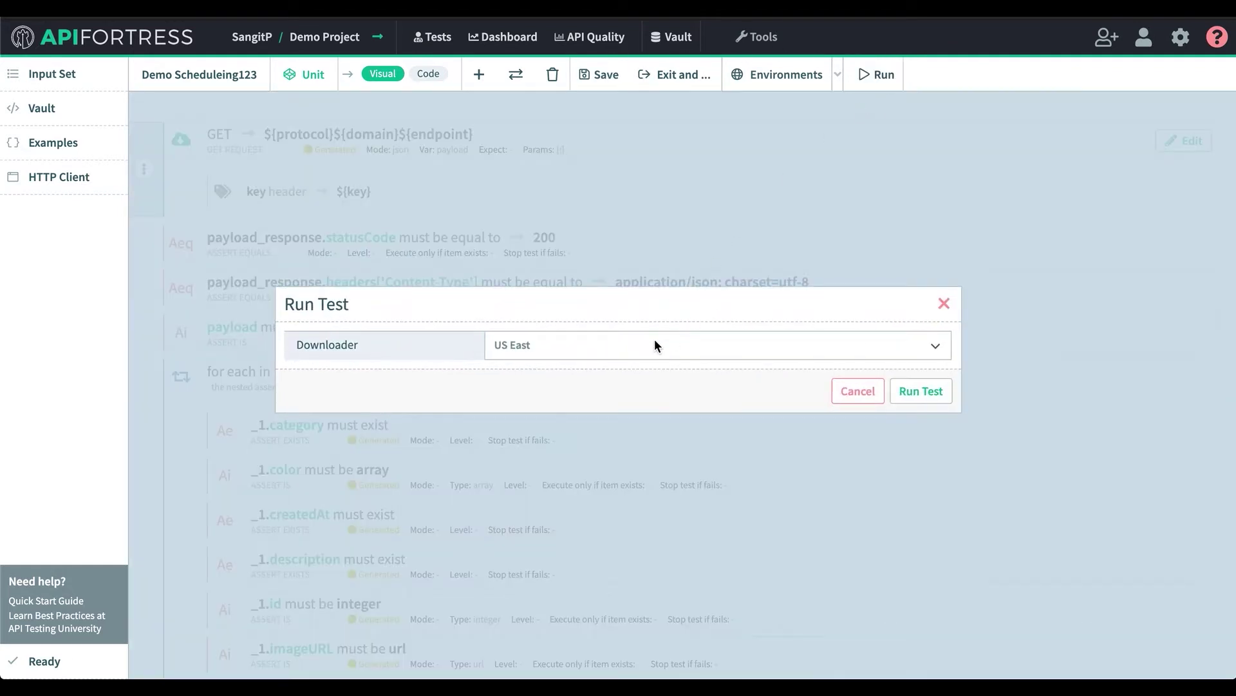
left_click(656, 345)
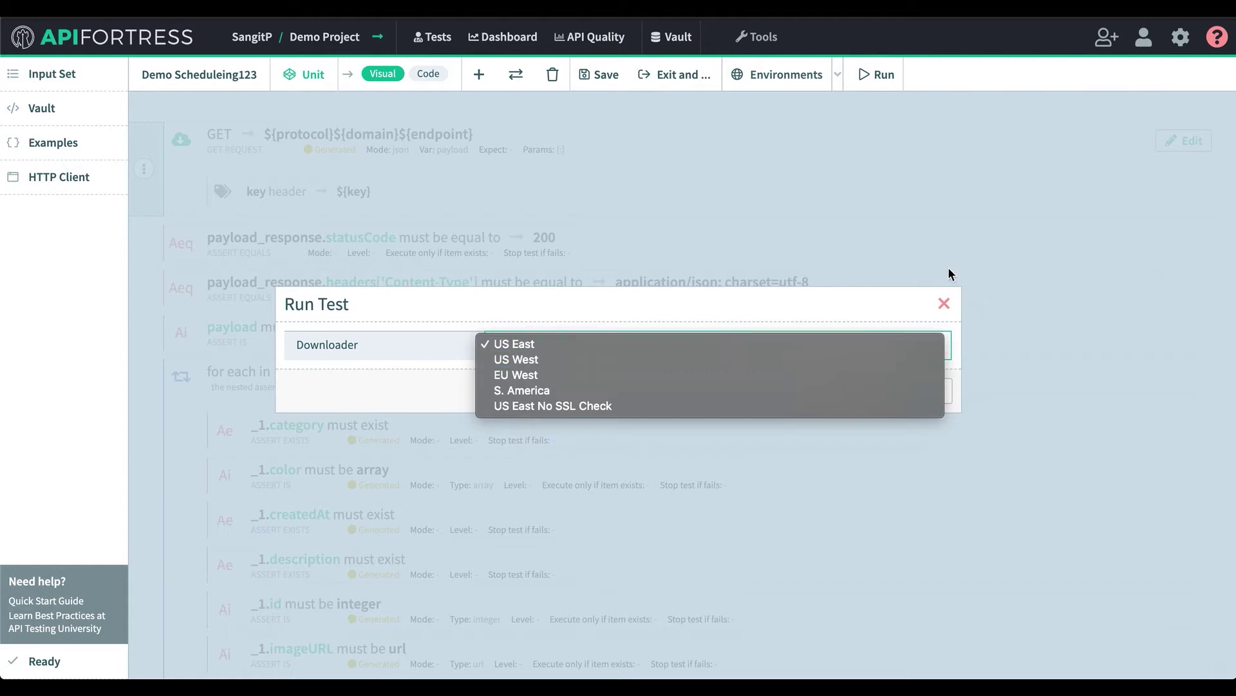
left_click(952, 302)
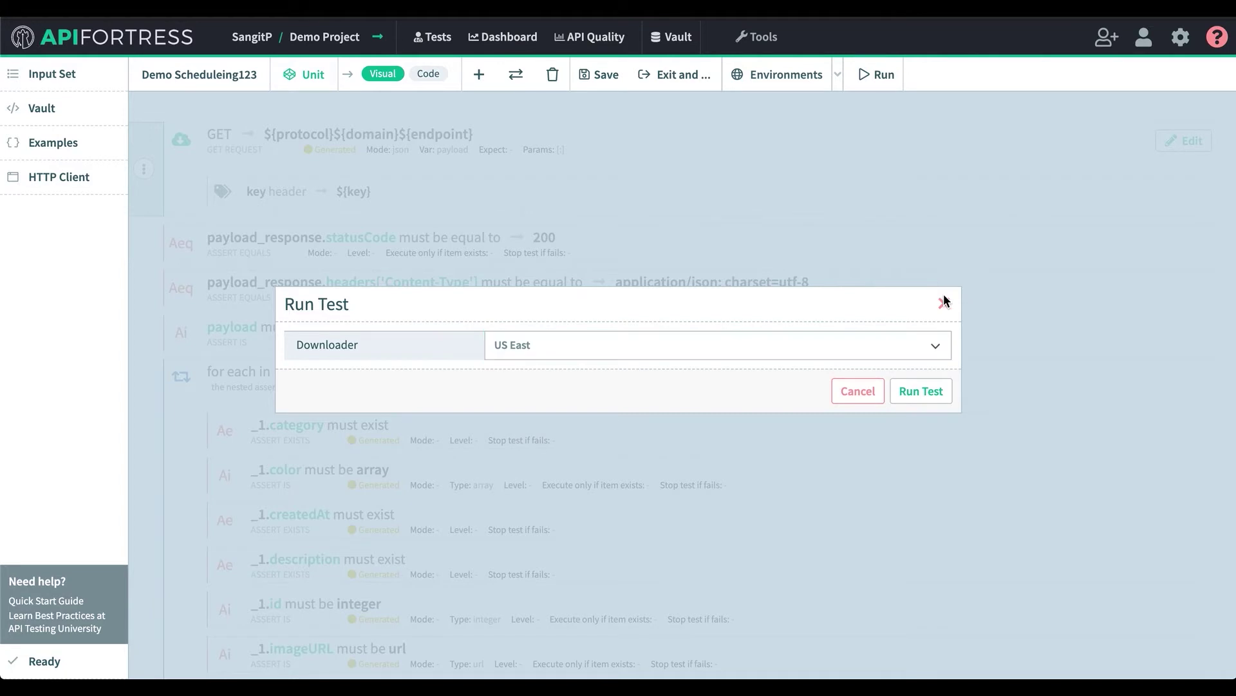
left_click(944, 300)
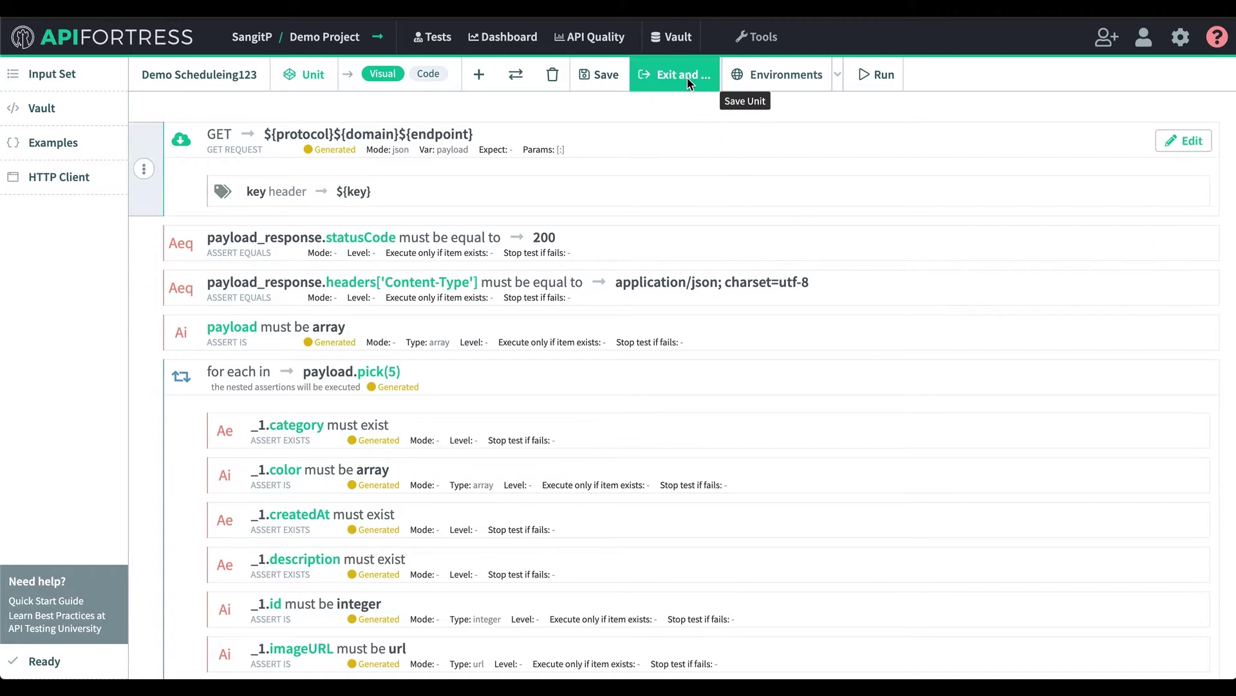
Save and exit the Demo Scheduleing123 test, and publish its working copy.
left_click(649, 75)
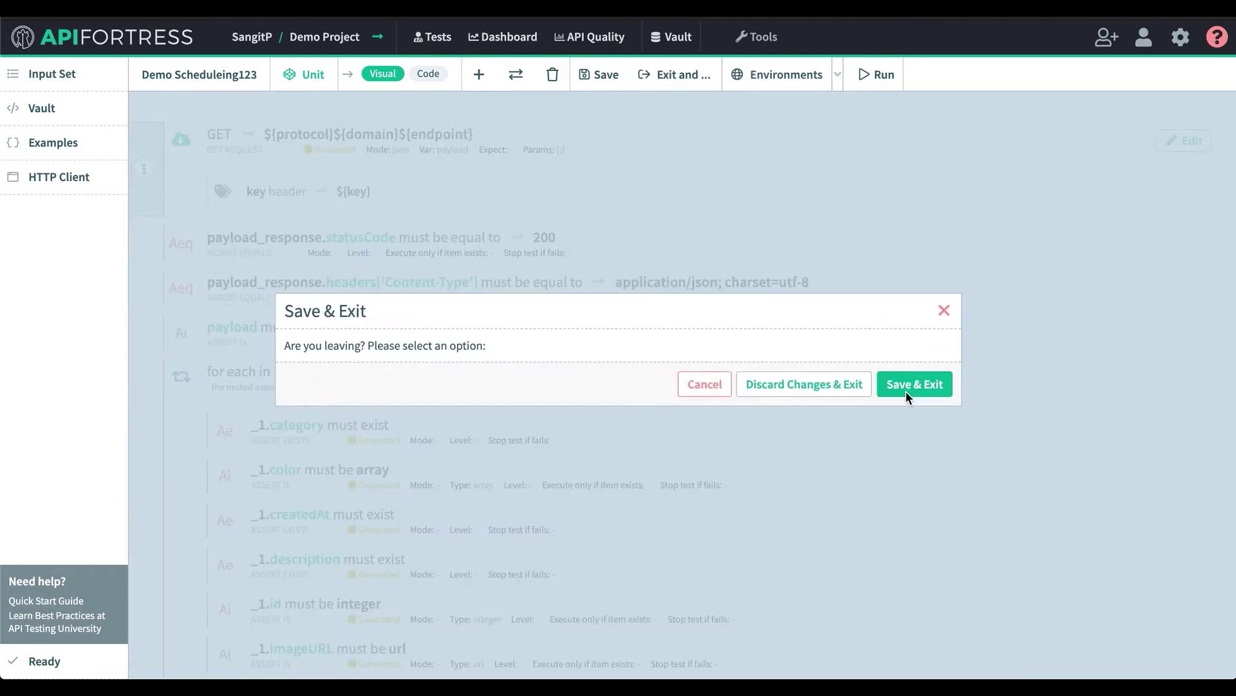
left_click(906, 390)
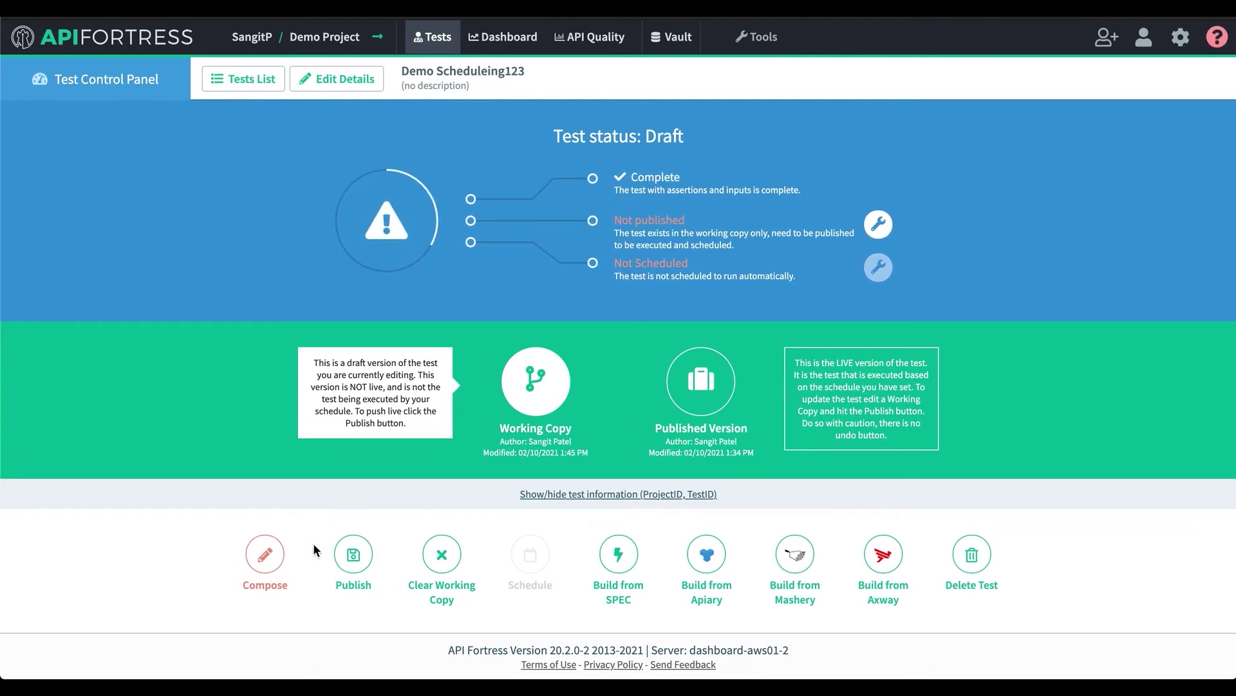
left_click(354, 555)
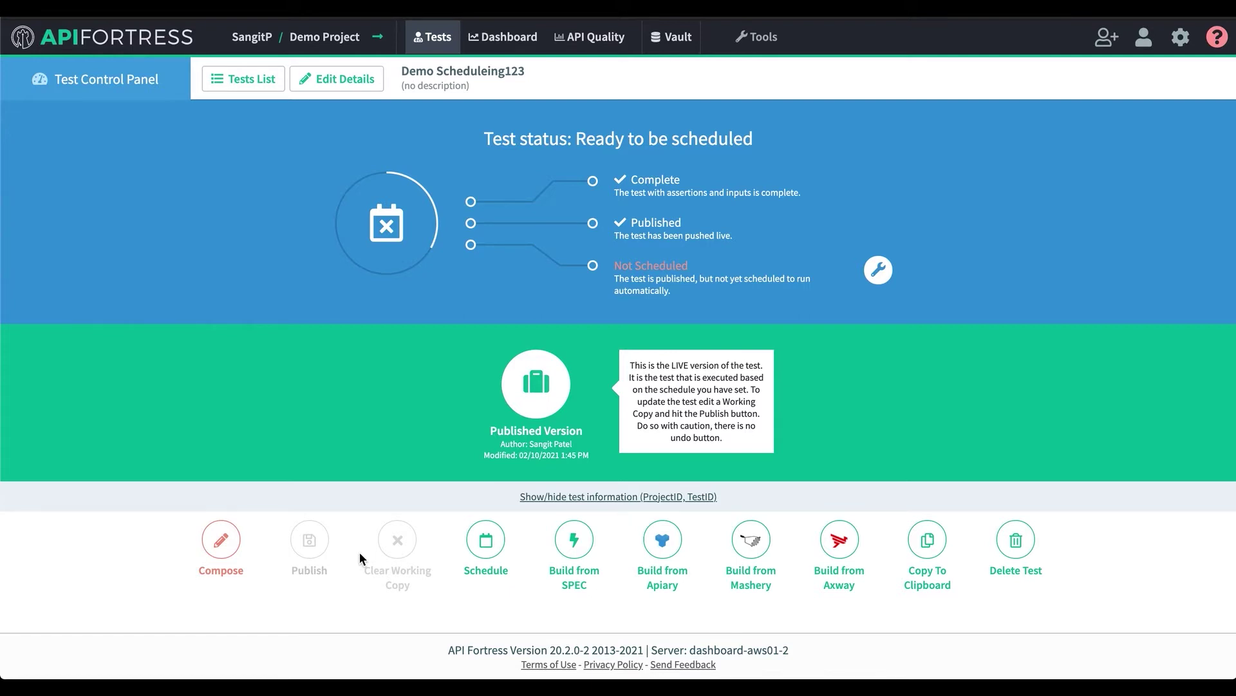
Create a new scheduled run for the published test and name it "schedule 432".
left_click(482, 548)
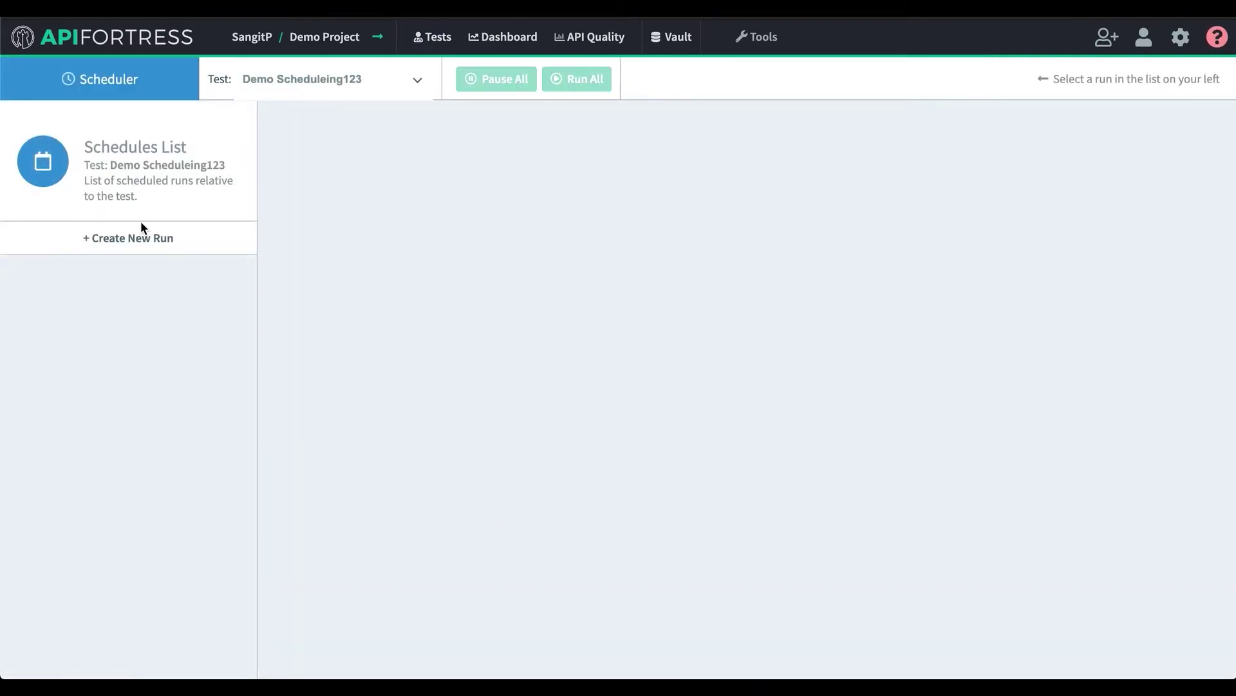
left_click(140, 235)
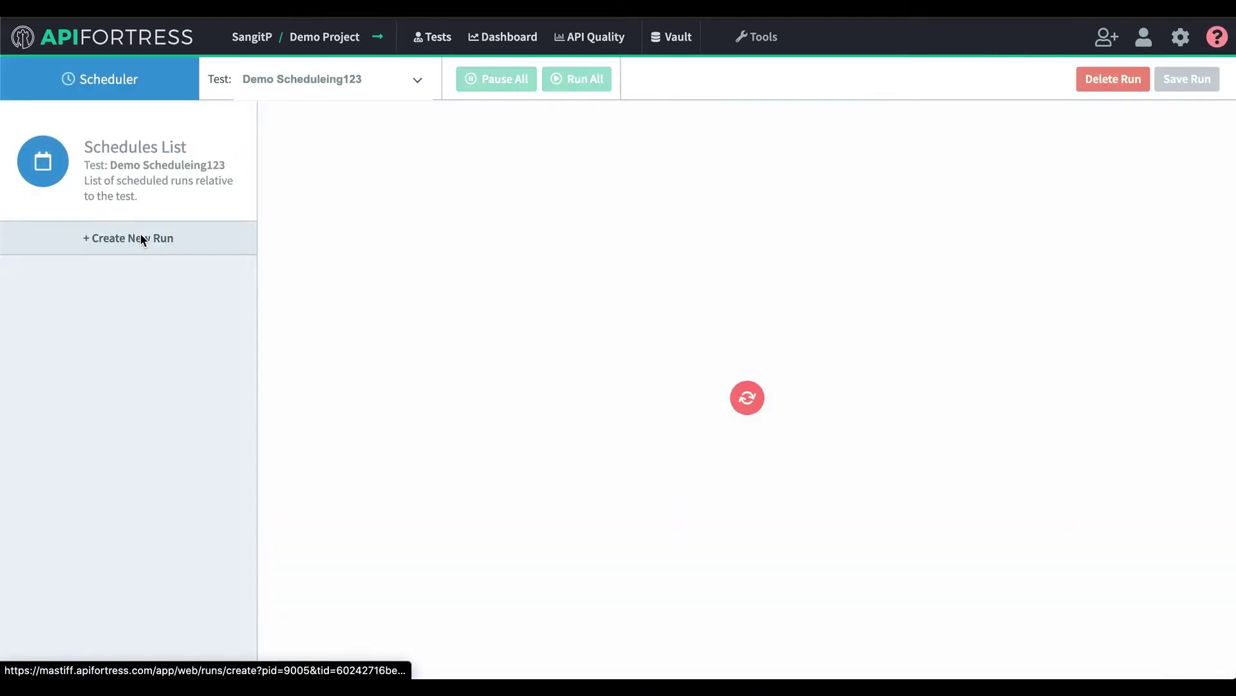
left_click(541, 309)
type("schedule 432")
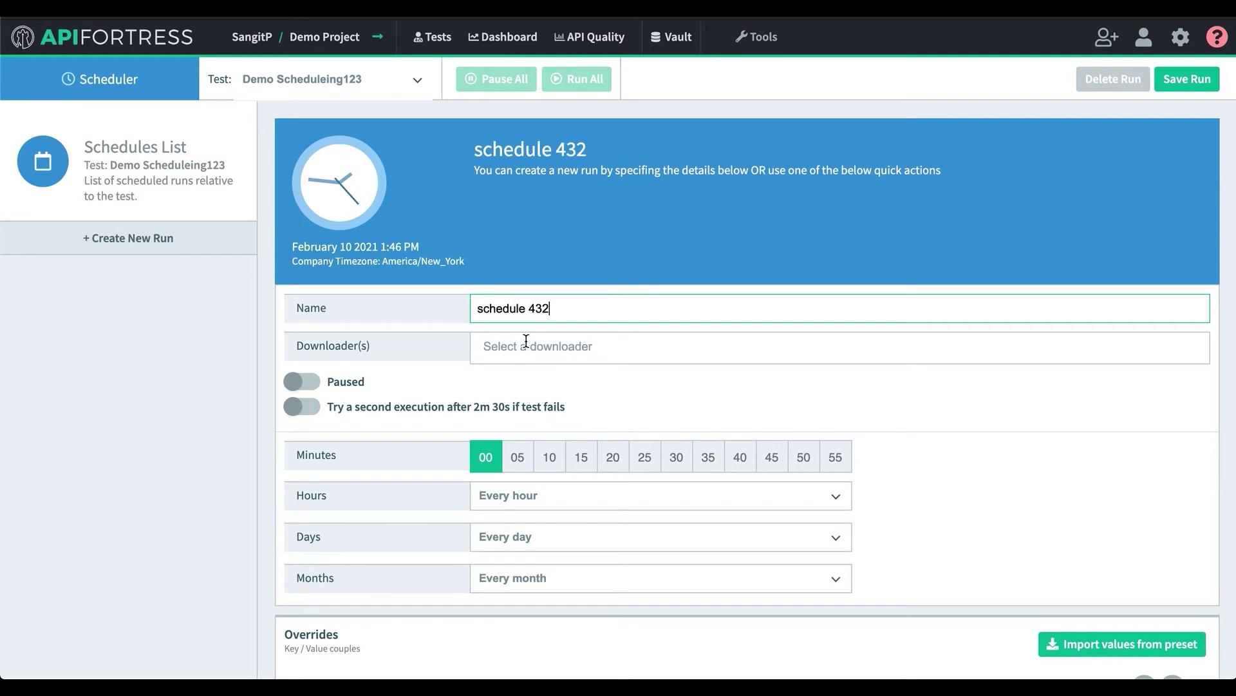
Assign the downloaders US East - Ashburn, Virginia and EU West - Dublin, Ireland to the run.
left_click(526, 341)
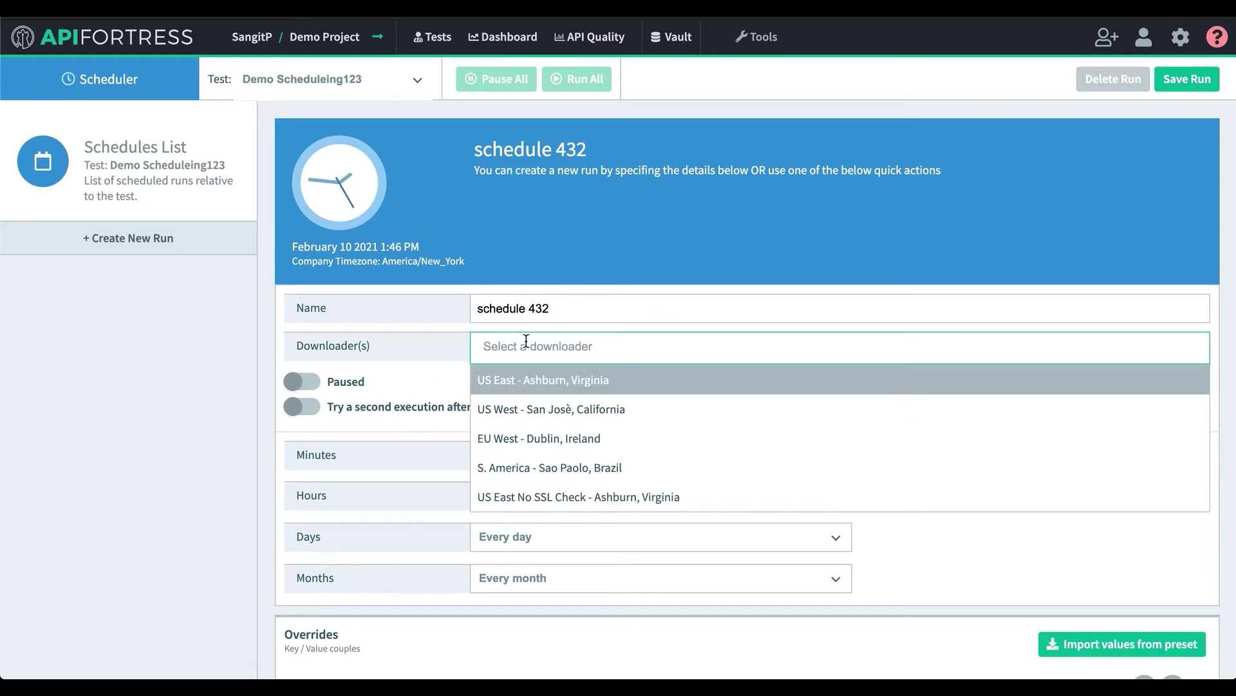
left_click(532, 380)
left_click(668, 344)
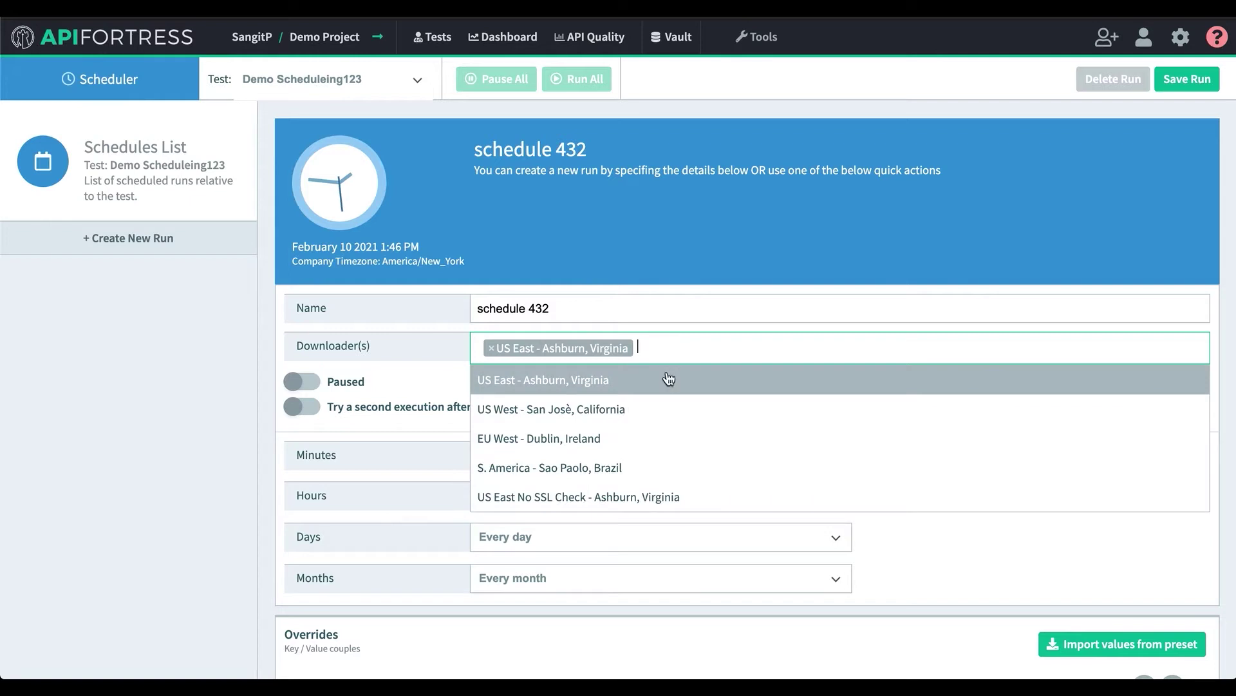
left_click(586, 437)
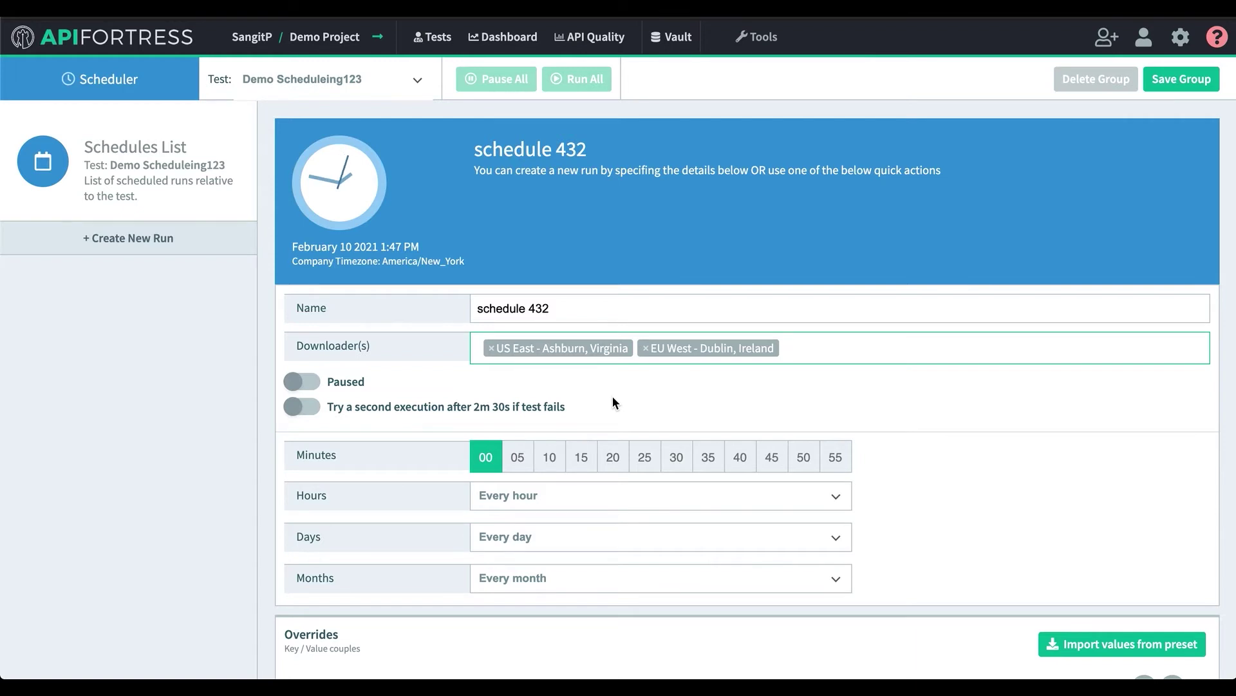
Add minutes 10, 20, 30, 40 and 50 to the schedule's run times and save the group.
scroll(614, 397, "down", 1)
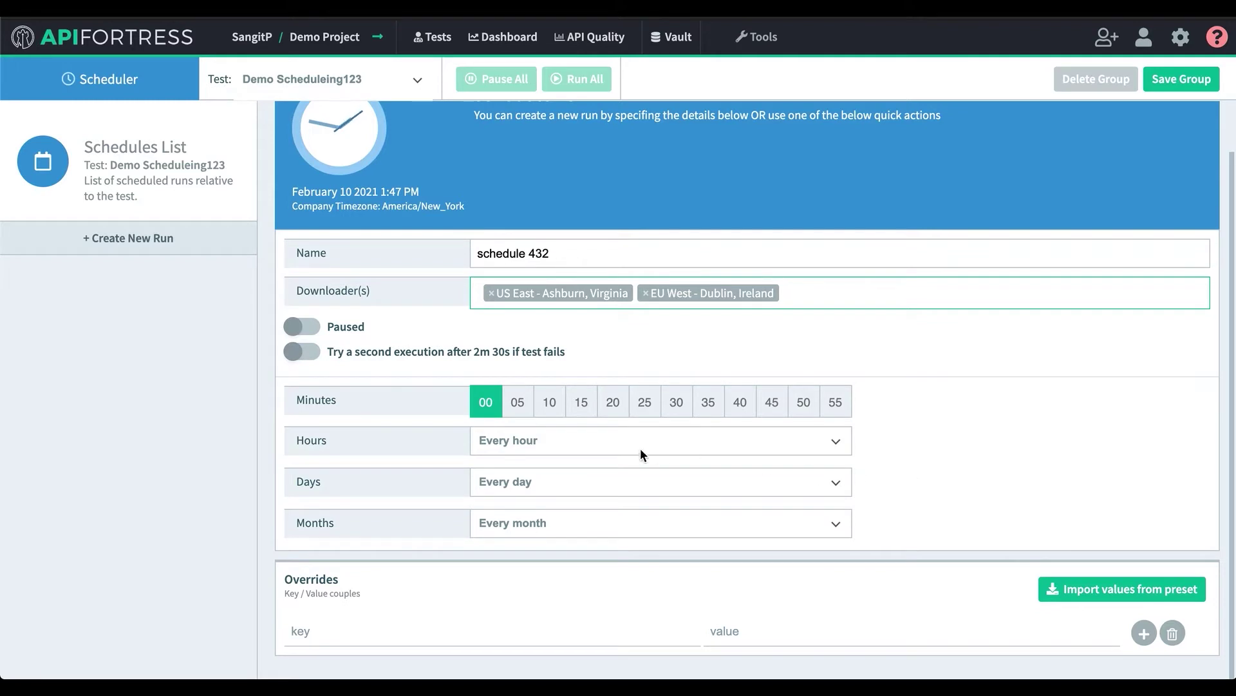
left_click(550, 402)
left_click(613, 402)
left_click(676, 406)
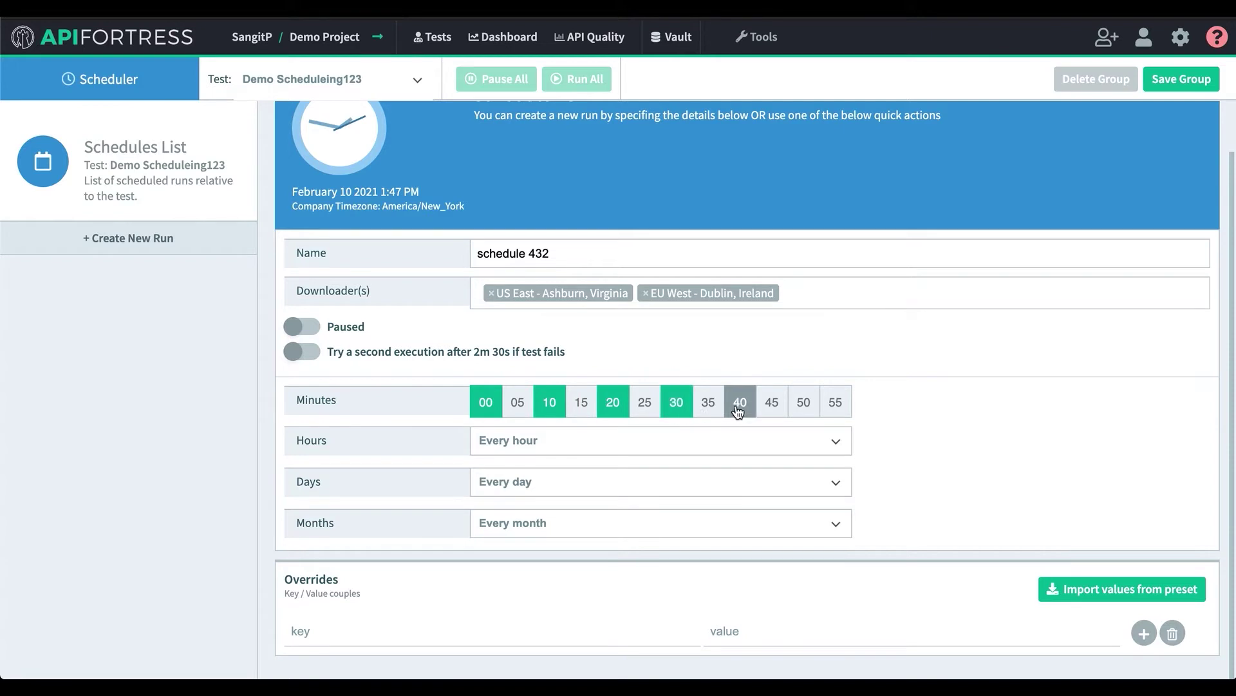
left_click(740, 406)
left_click(804, 406)
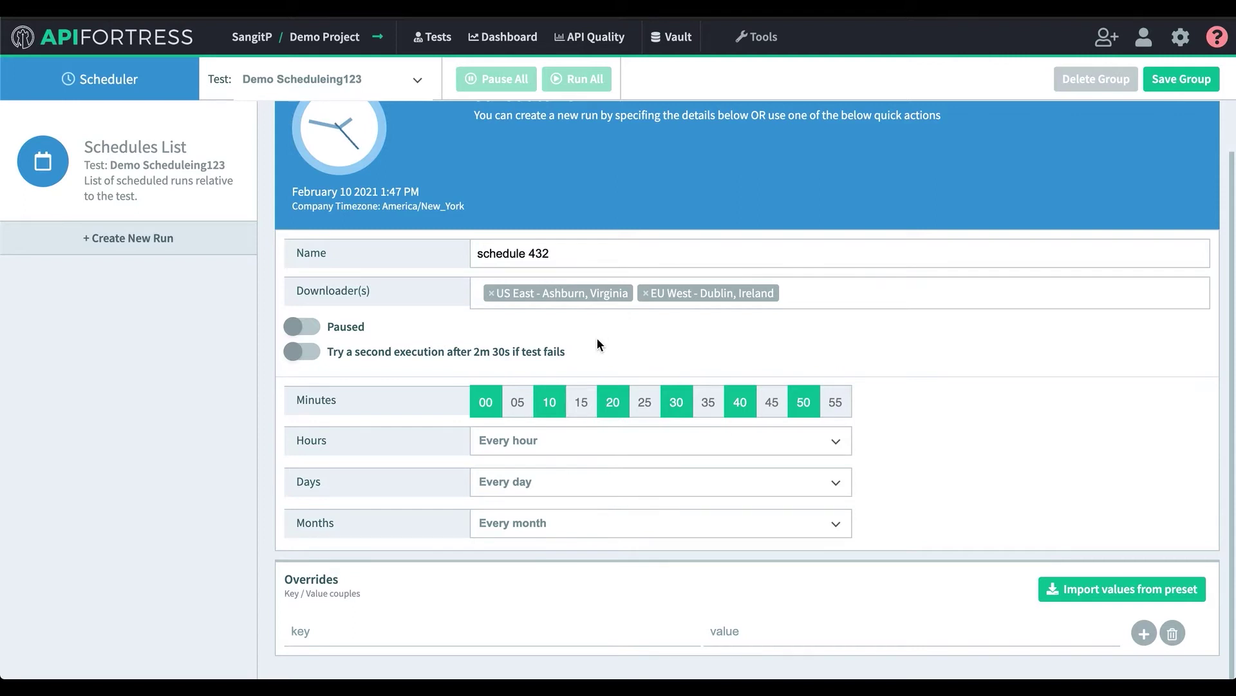
scroll(602, 331, "up", 2)
left_click(1195, 76)
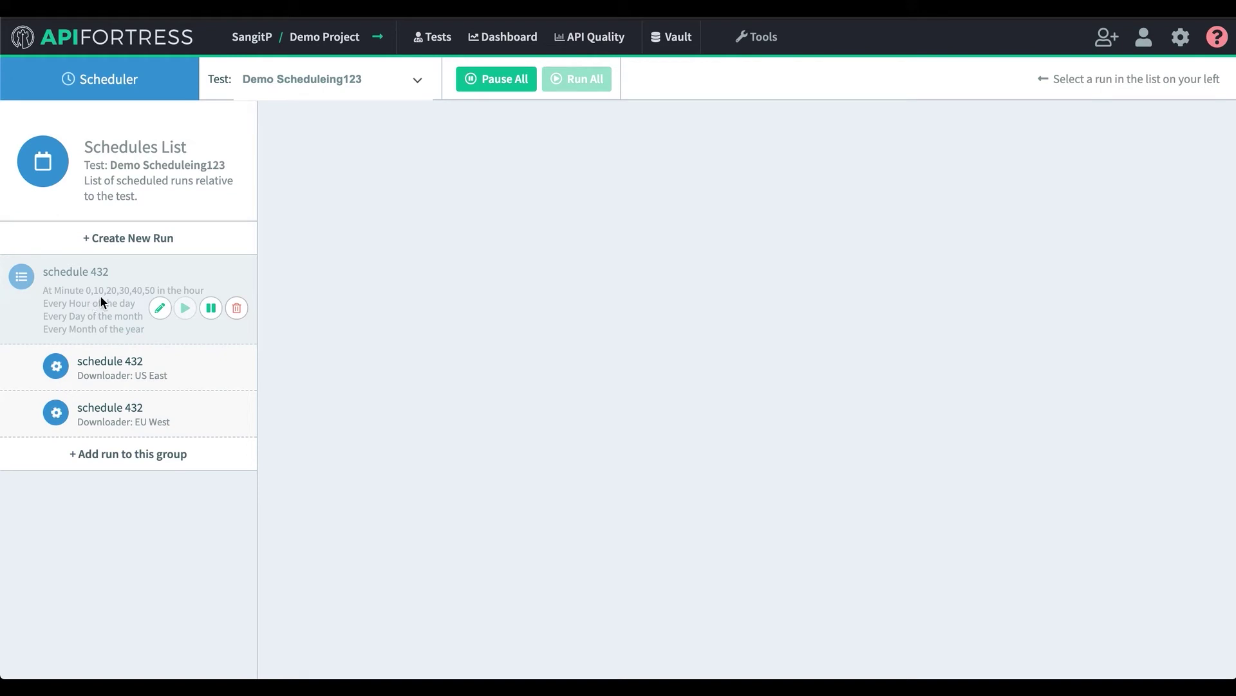
Pause the schedule 432 run group and display the dashboard logs for Demo Project.
left_click(209, 308)
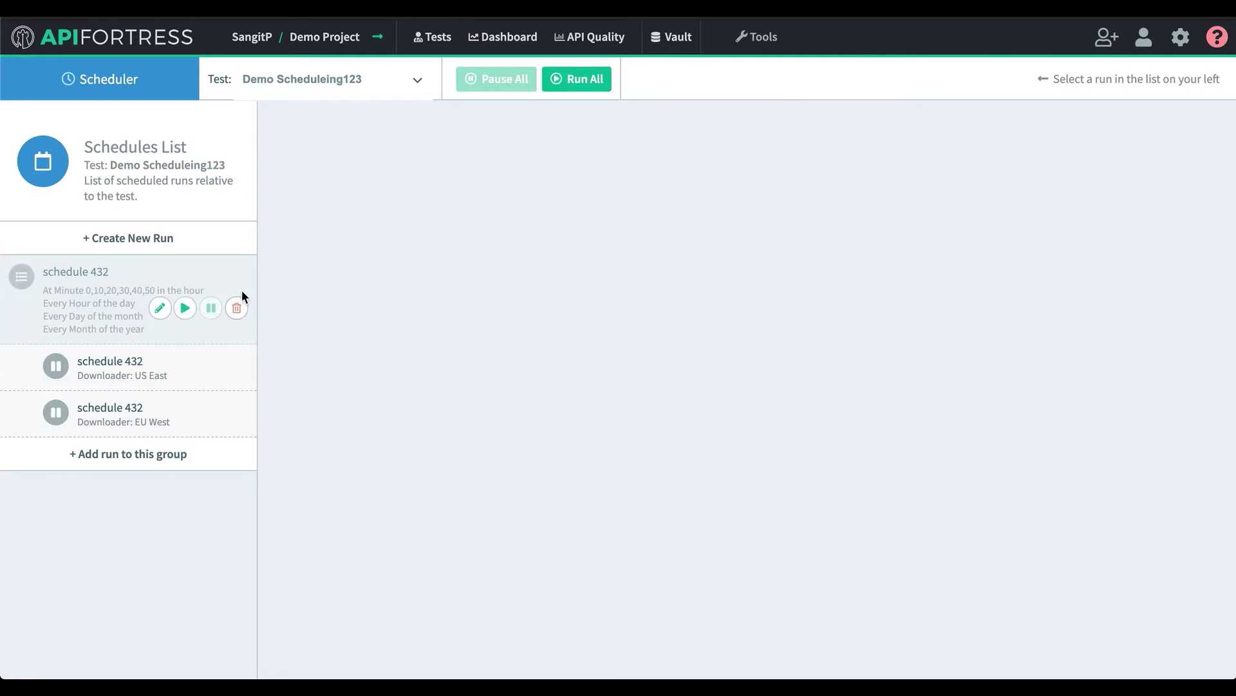
left_click(495, 38)
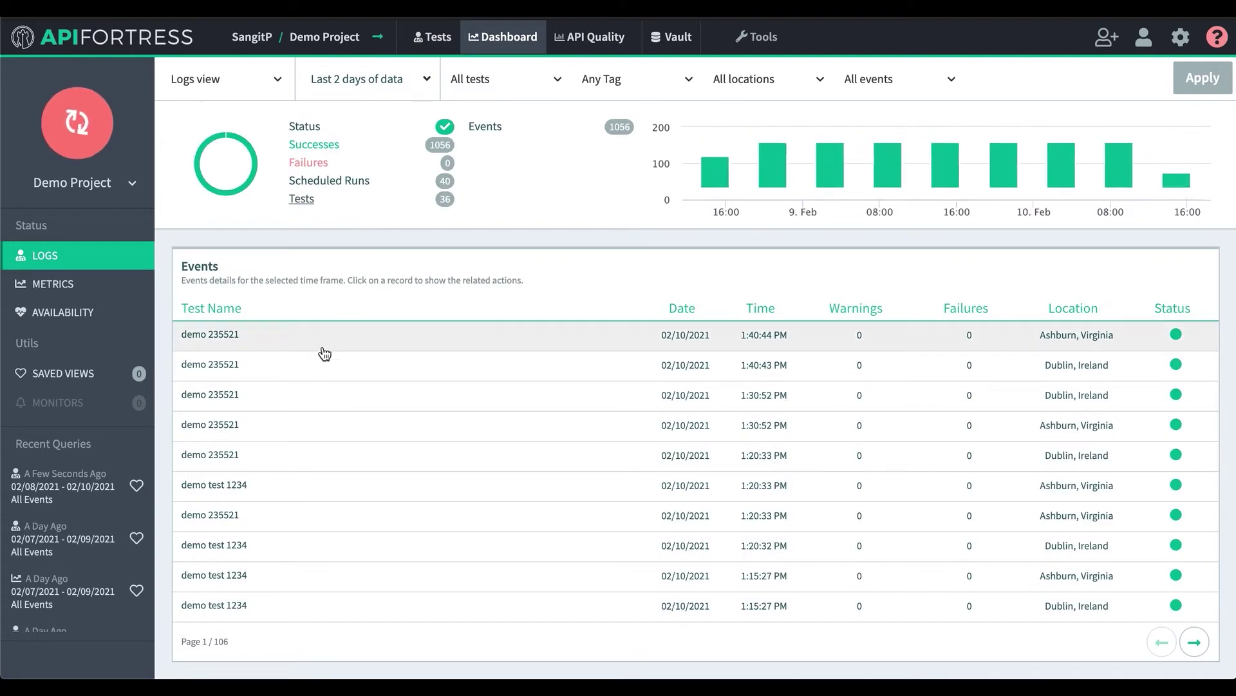
left_click(81, 184)
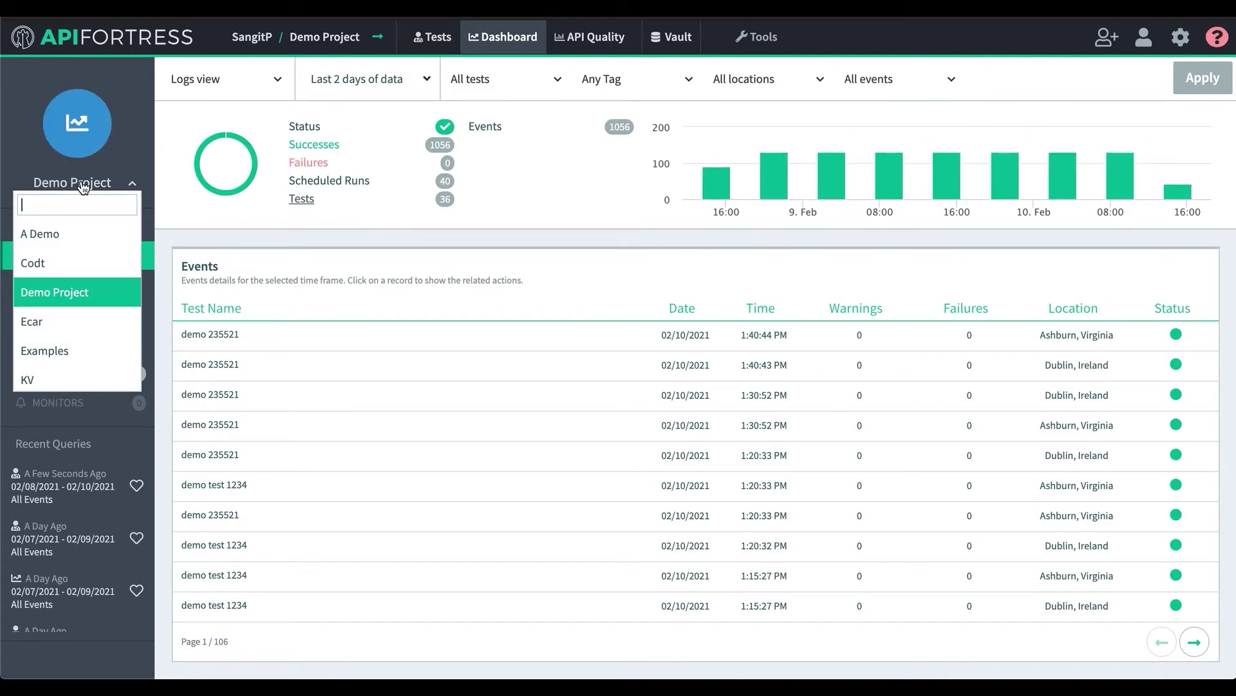
left_click(78, 300)
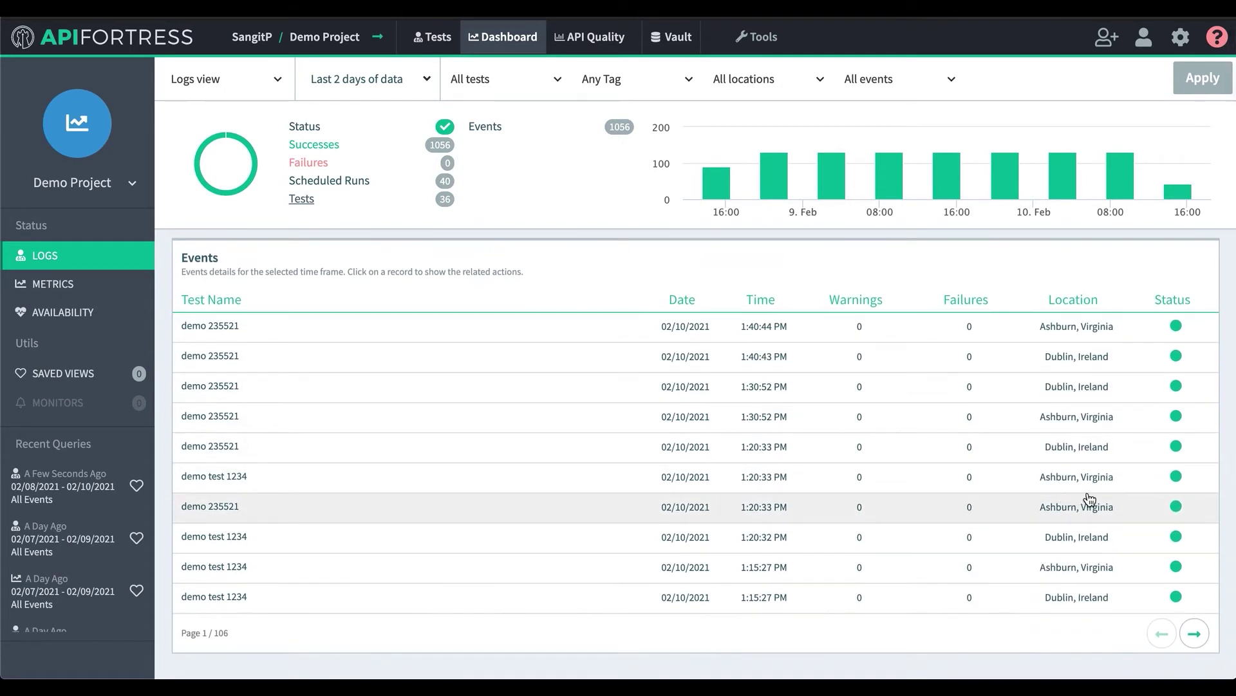
Open and review the report document of the demo test 1234 event from Dublin, Ireland at 1:20:32 PM.
scroll(1091, 501, "down", 1)
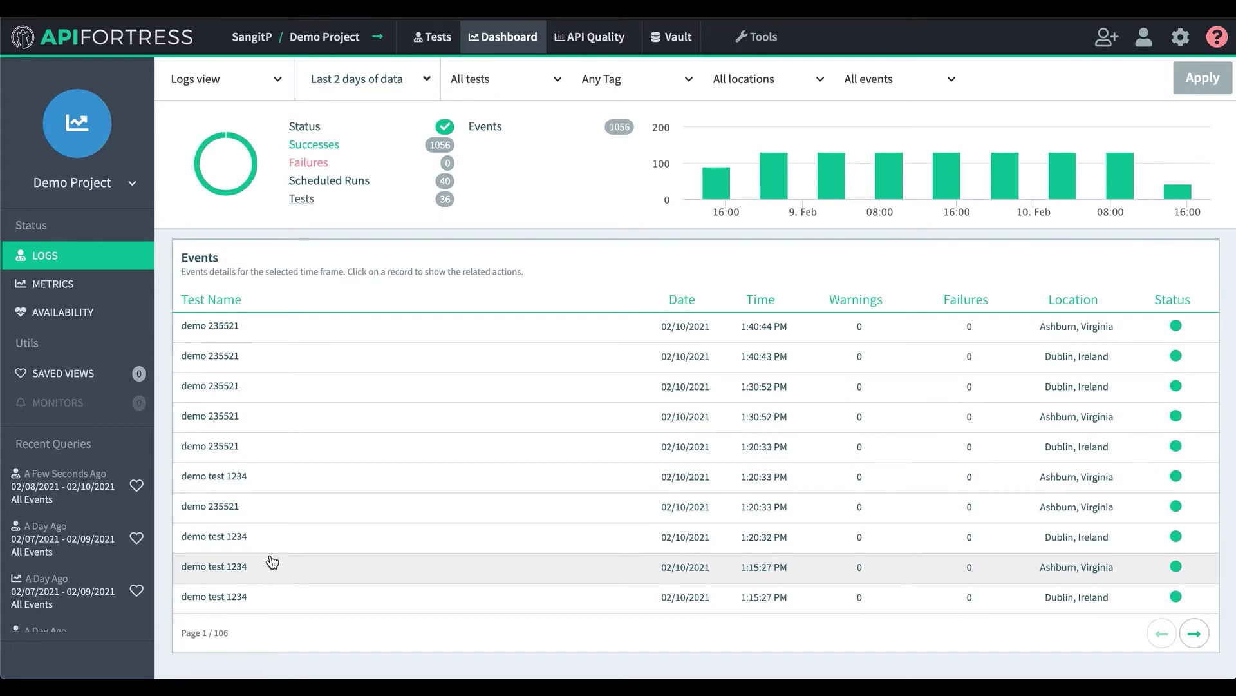
left_click(259, 540)
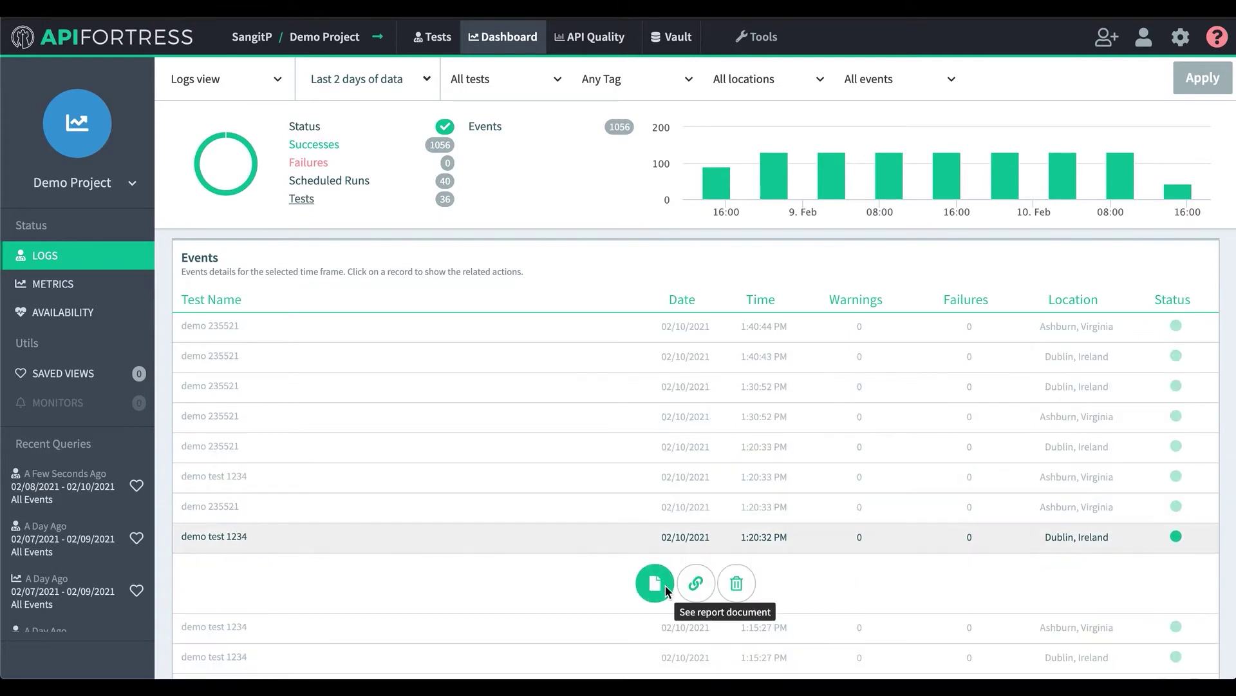
left_click(663, 585)
scroll(546, 349, "down", 5)
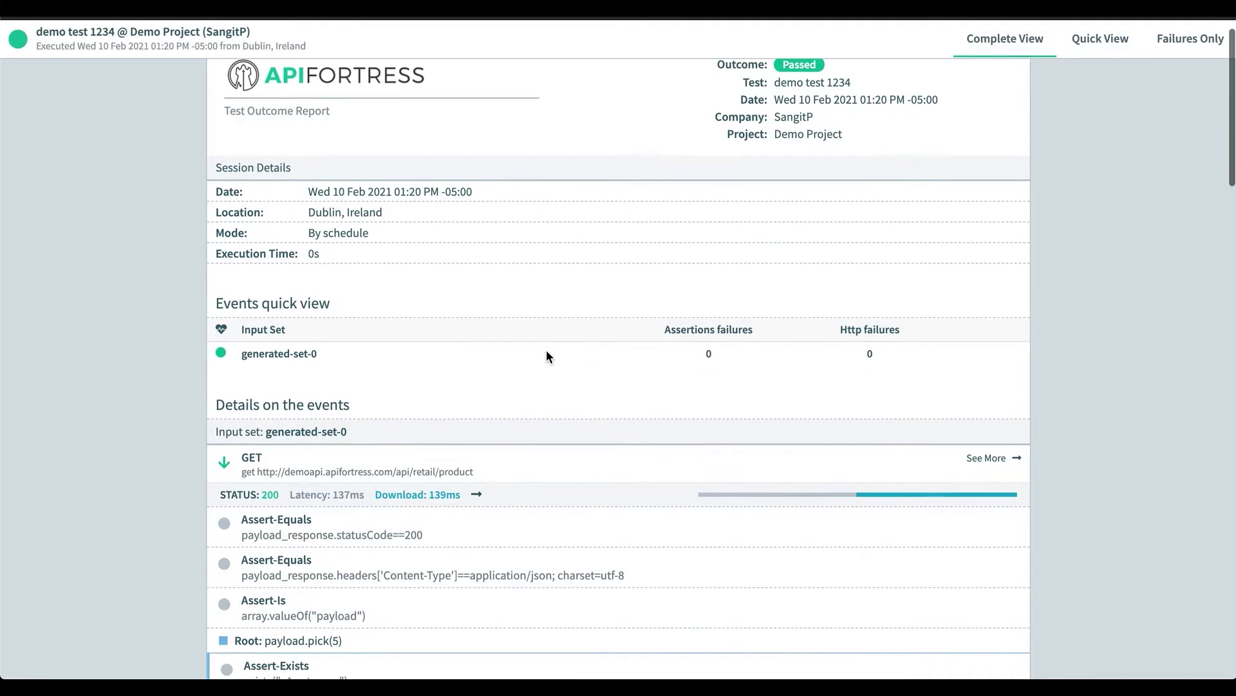
scroll(546, 349, "down", 2)
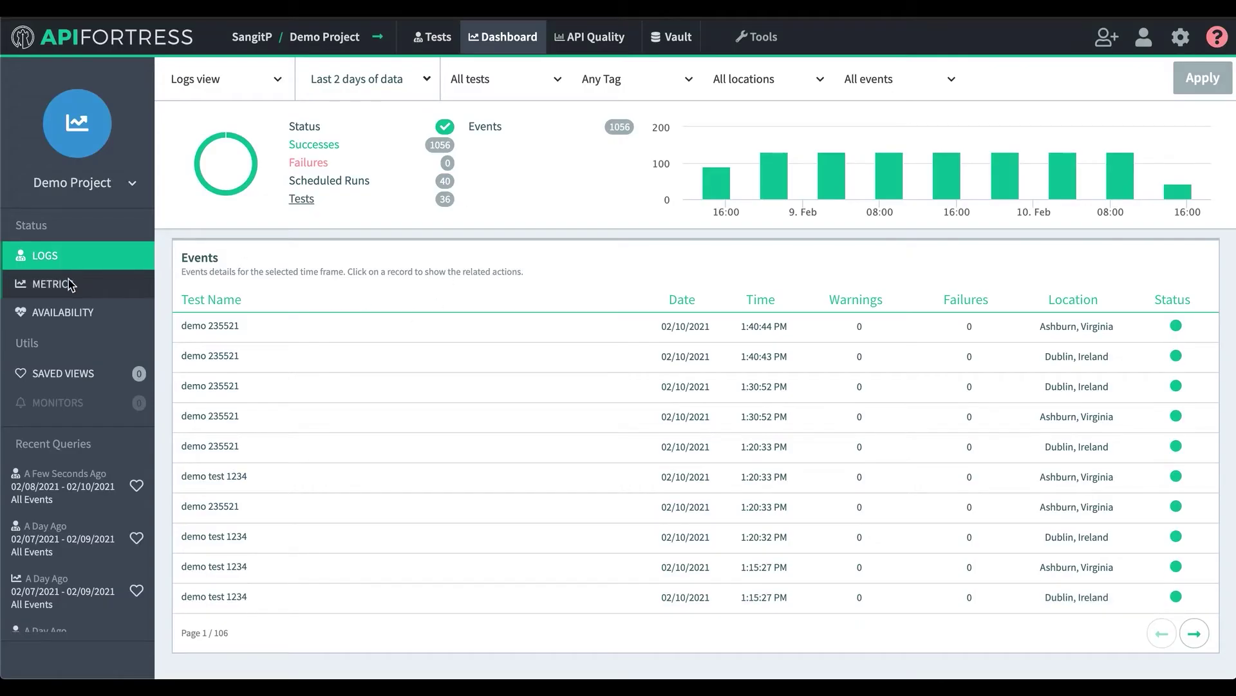
View the project's metrics for the last 2 days of data, and return to the logs.
left_click(58, 290)
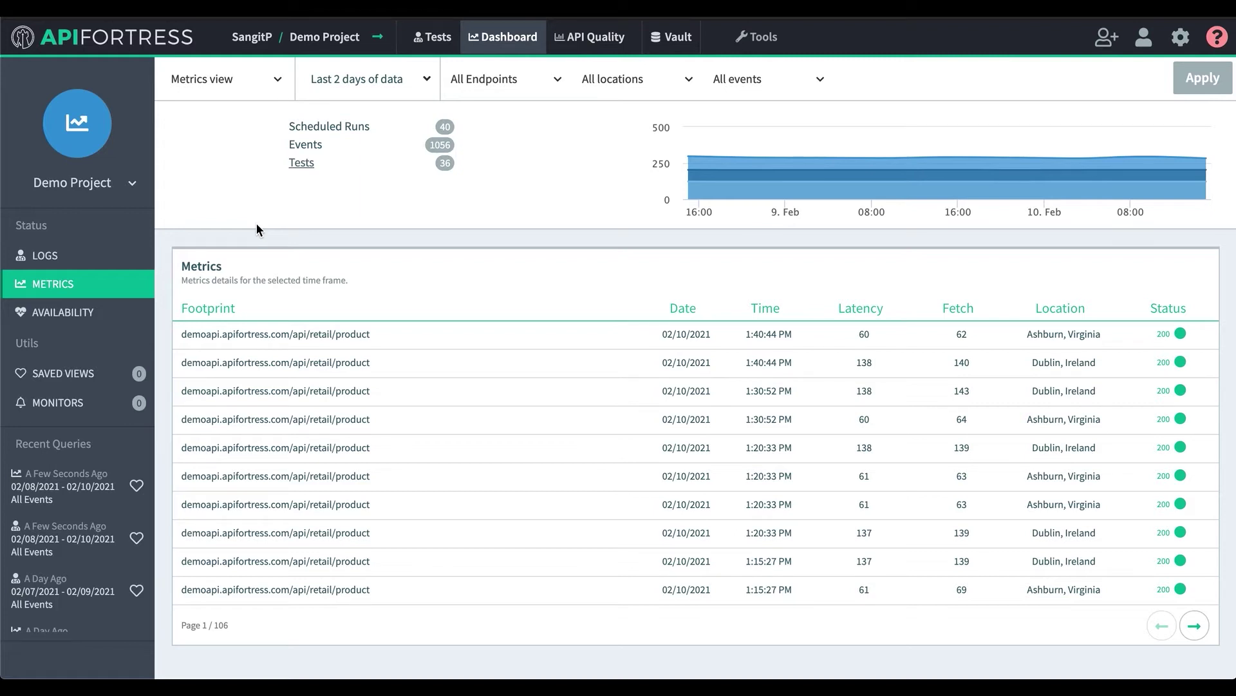
left_click(99, 257)
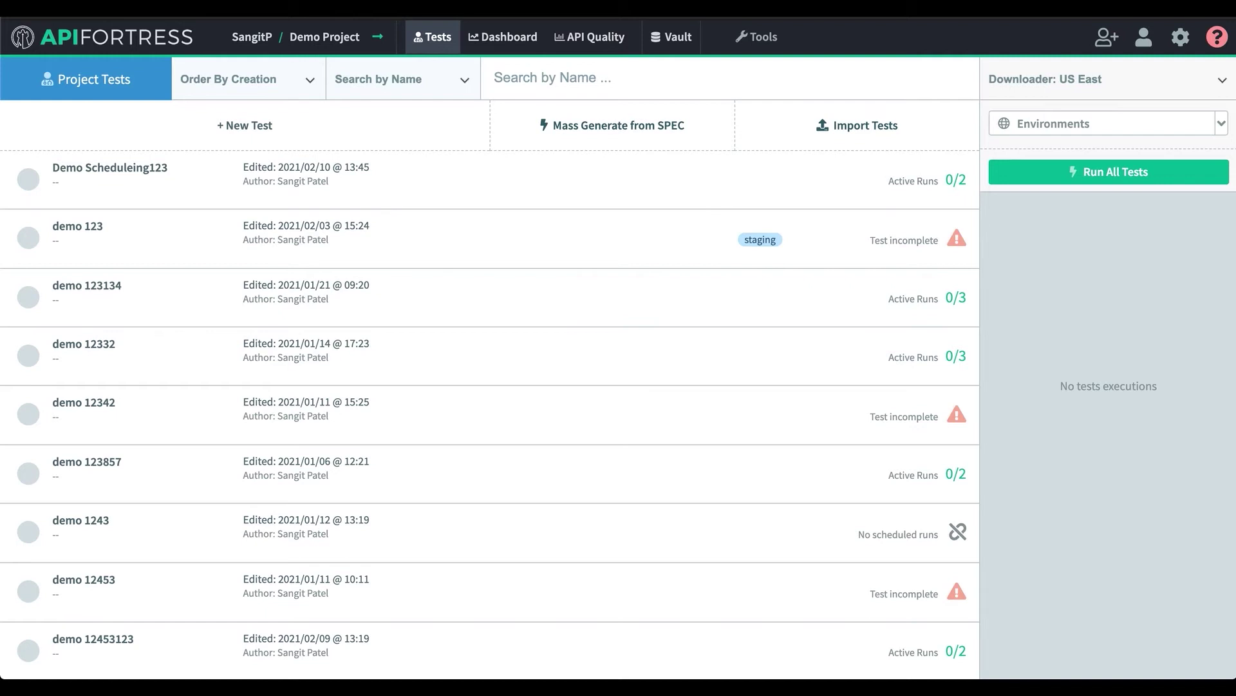
Switch to the bookmarked Load2 site and log in with the prefilled credentials.
left_click(252, 37)
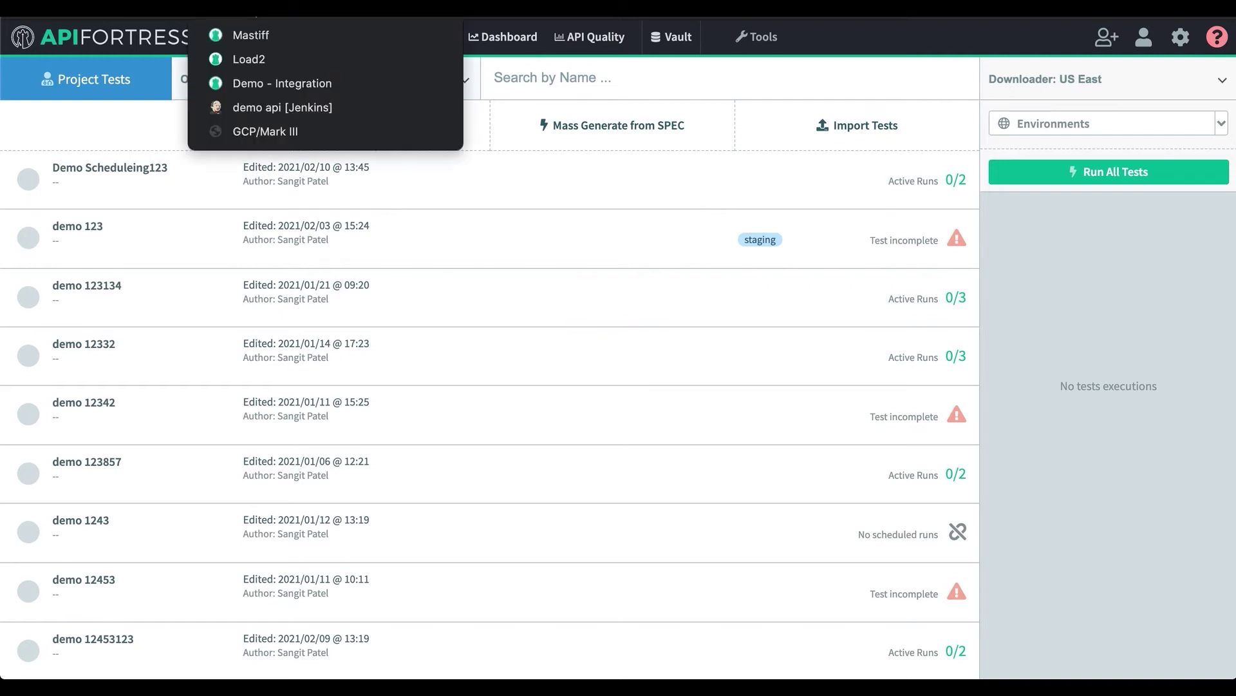
left_click(268, 58)
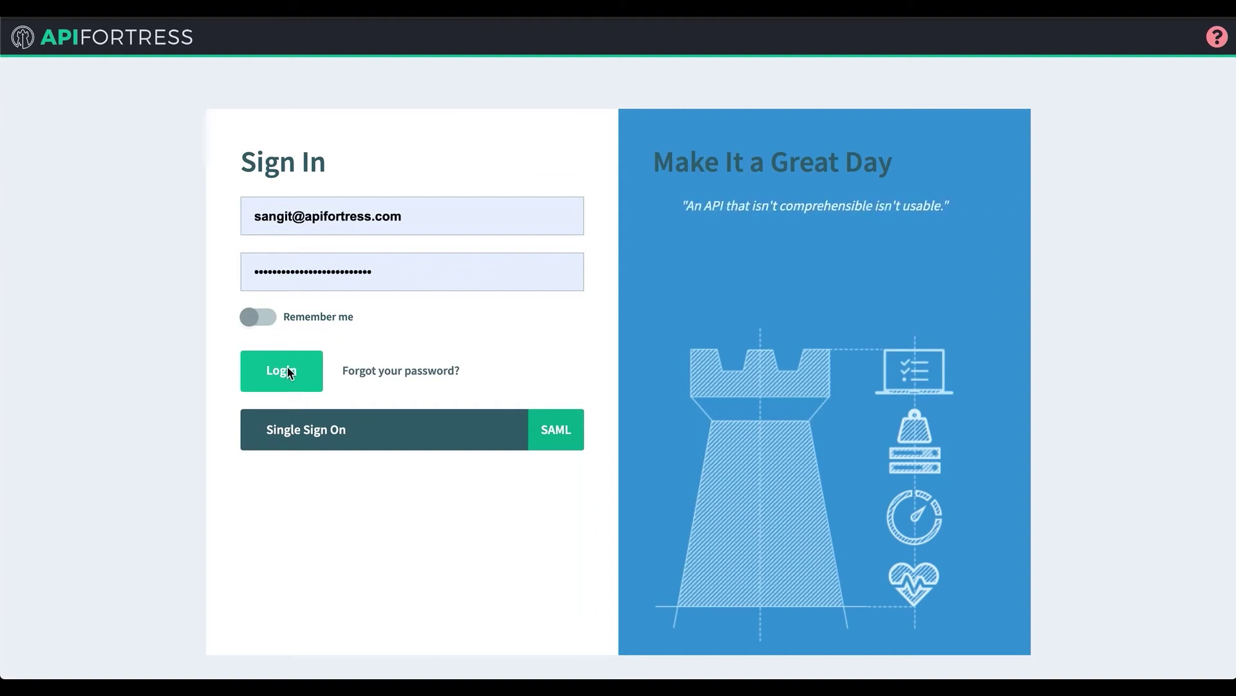
left_click(288, 372)
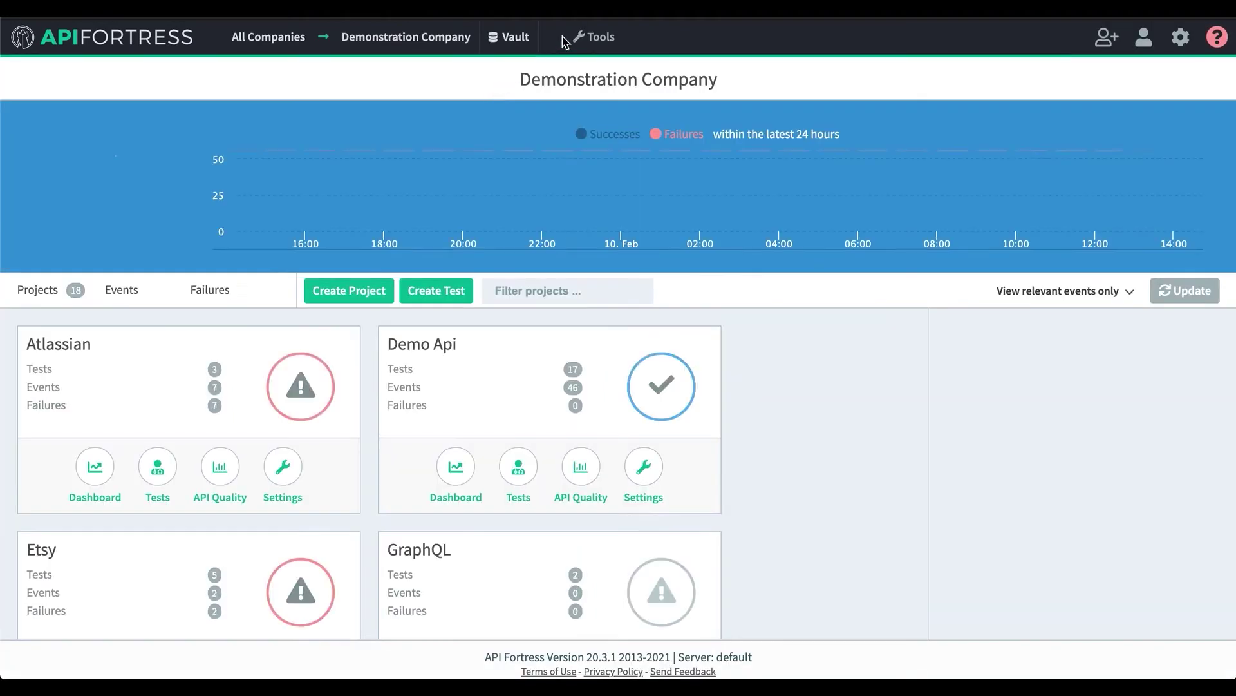
Open the mocking tool and display the paths of the m3-demotest.load2.apifortress.com domain.
left_click(573, 39)
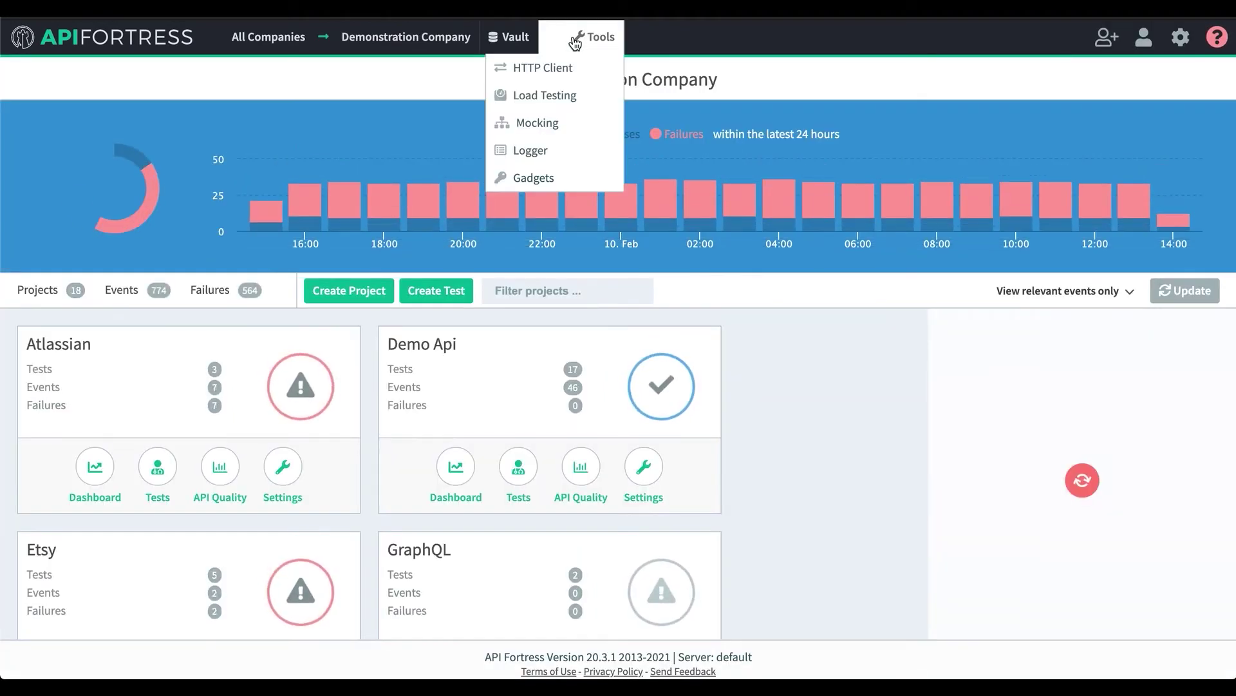
left_click(565, 122)
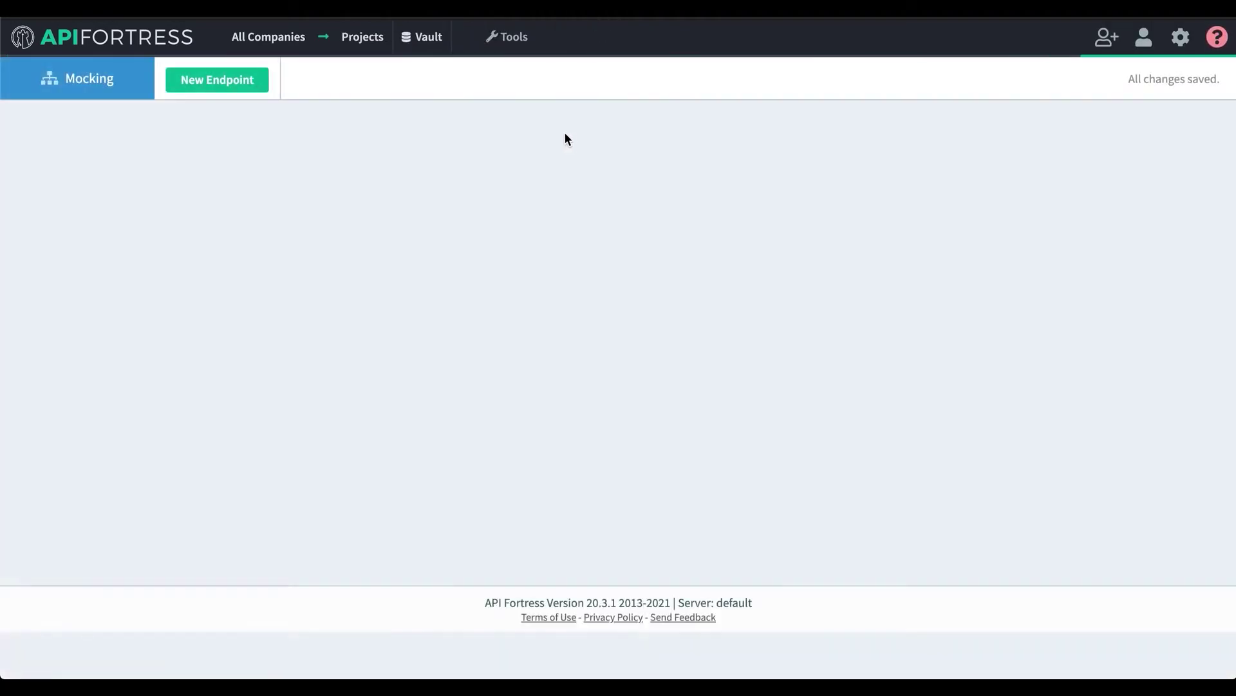
scroll(195, 322, "down", 10)
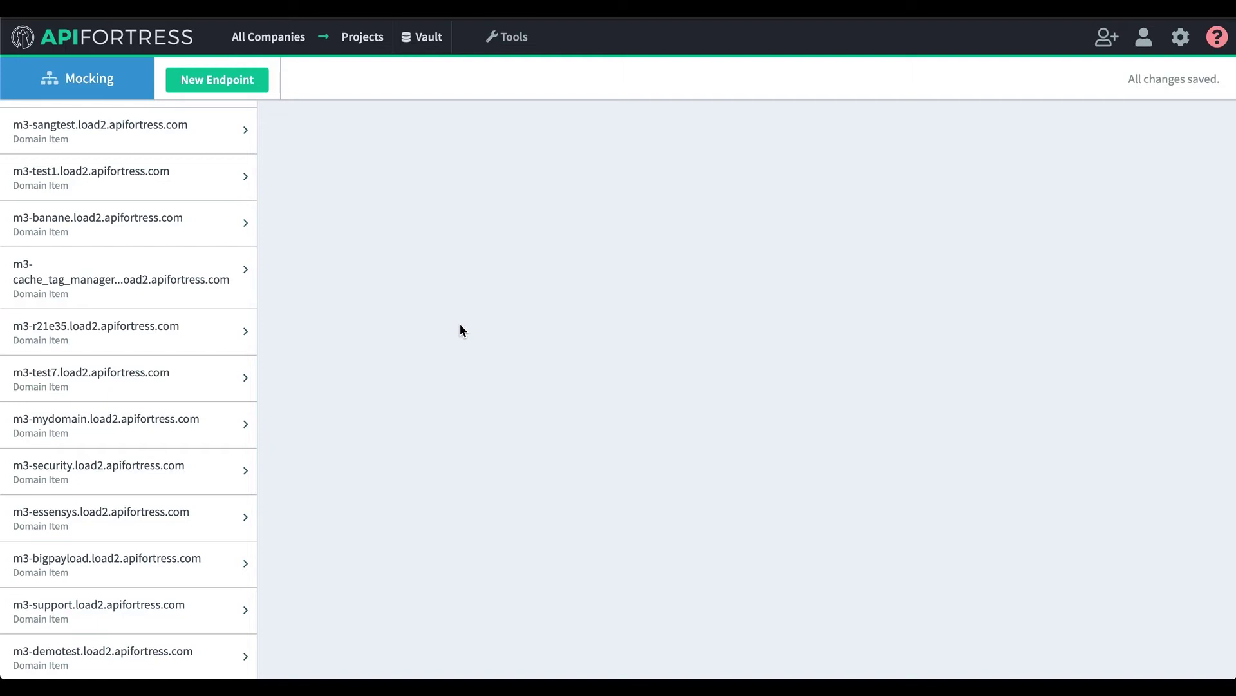
left_click(71, 640)
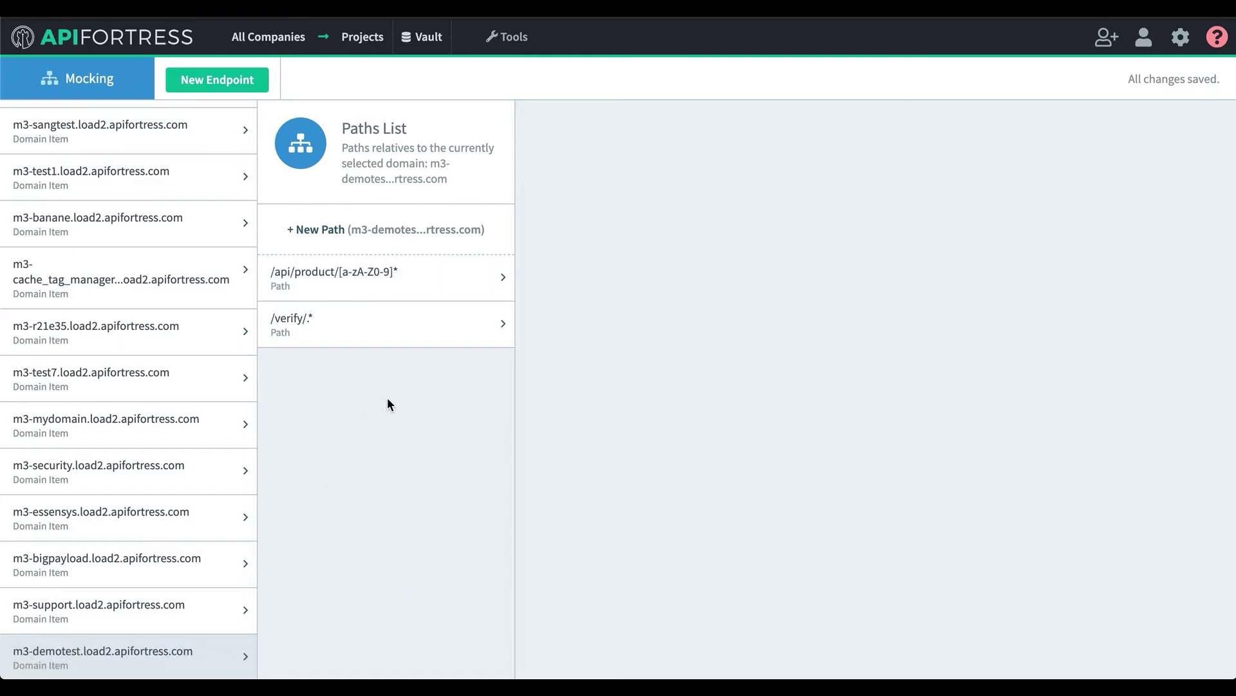
Examine the GET and POST response cases of the /api/product/[a-zA-Z0-9]* mock path, including their expressions and payloads.
left_click(347, 284)
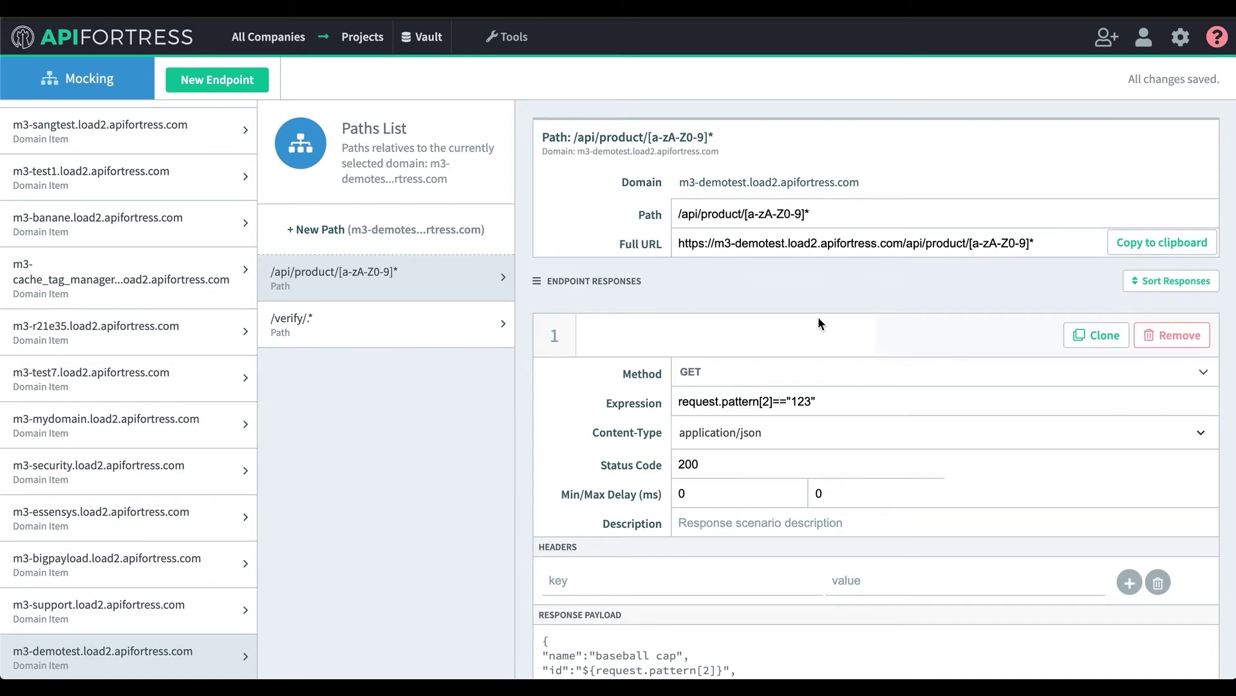
scroll(819, 318, "down", 3)
scroll(806, 329, "down", 2)
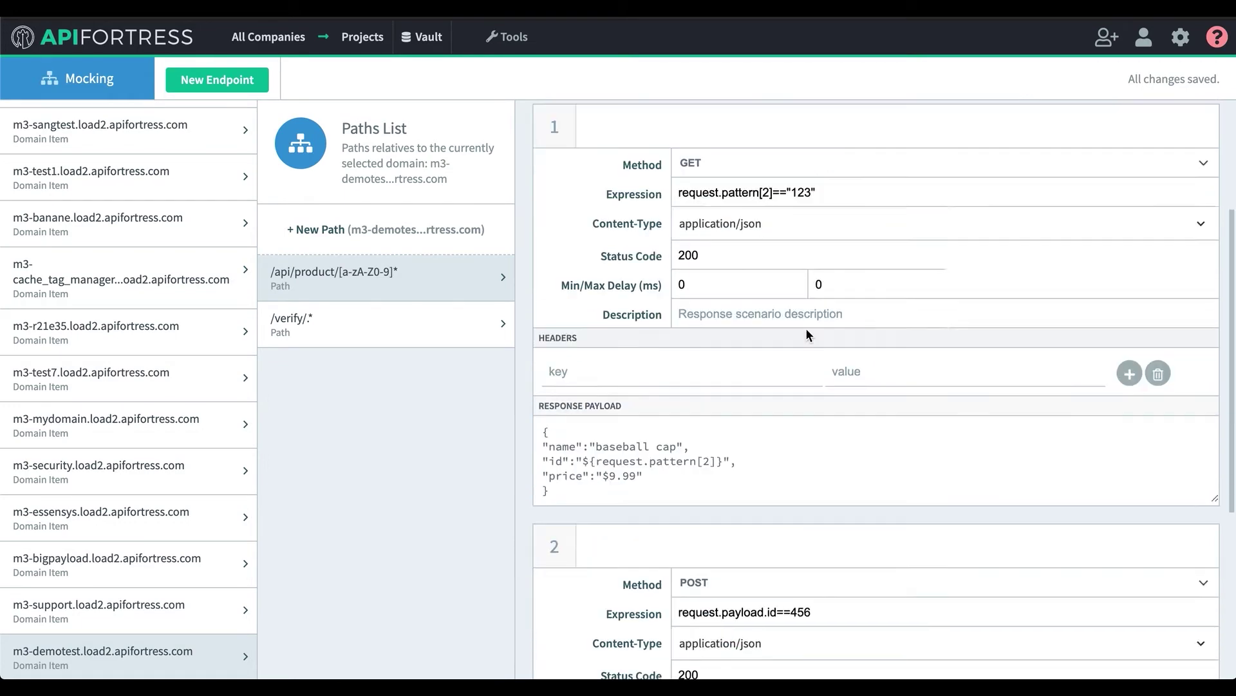
scroll(809, 325, "up", 5)
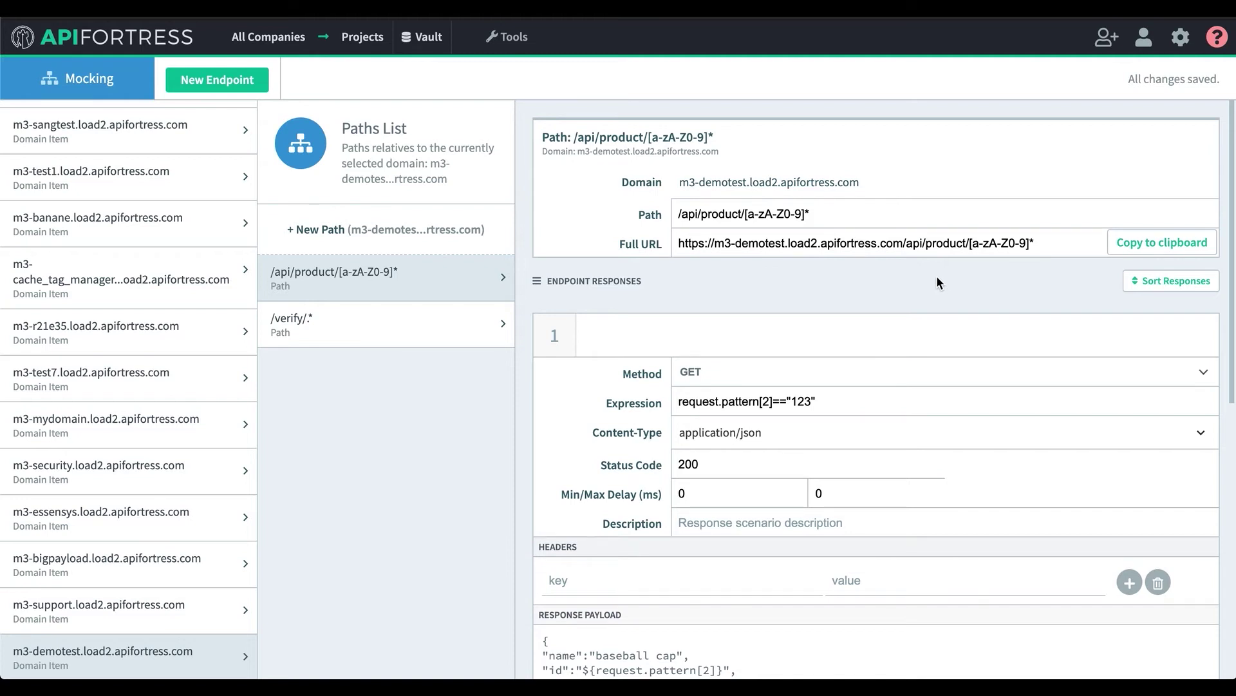
left_click_drag(604, 409, 664, 419)
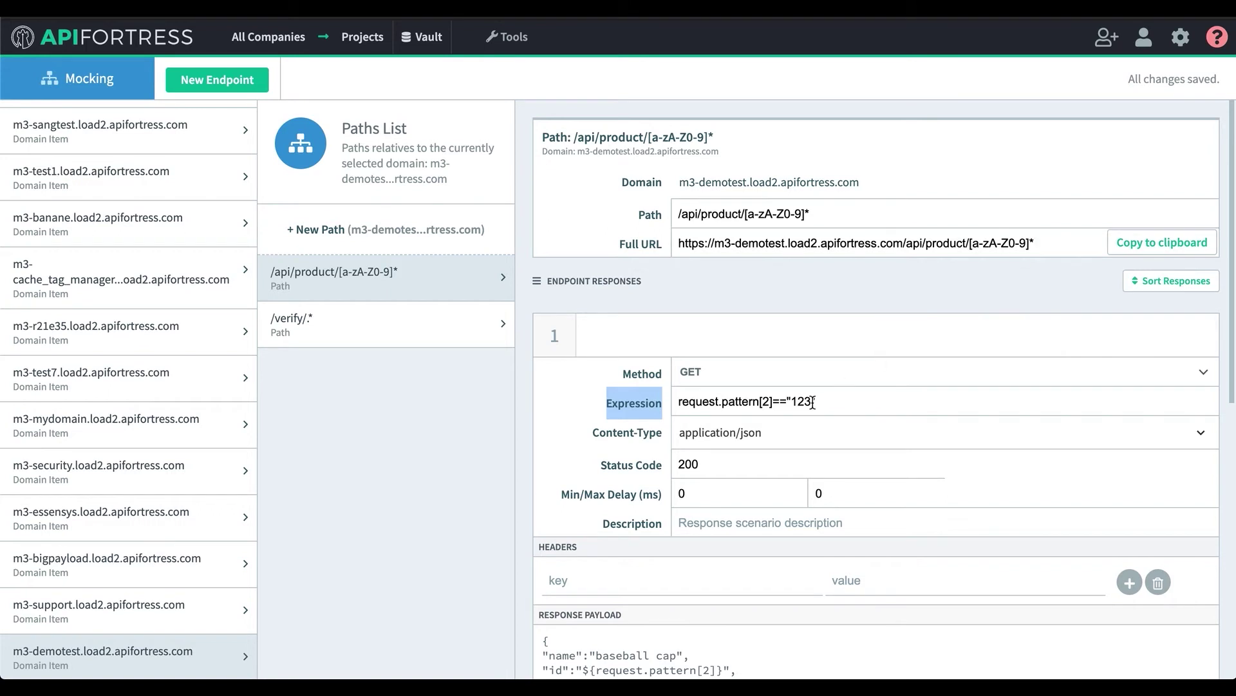
scroll(813, 406, "down", 1)
scroll(813, 410, "down", 2)
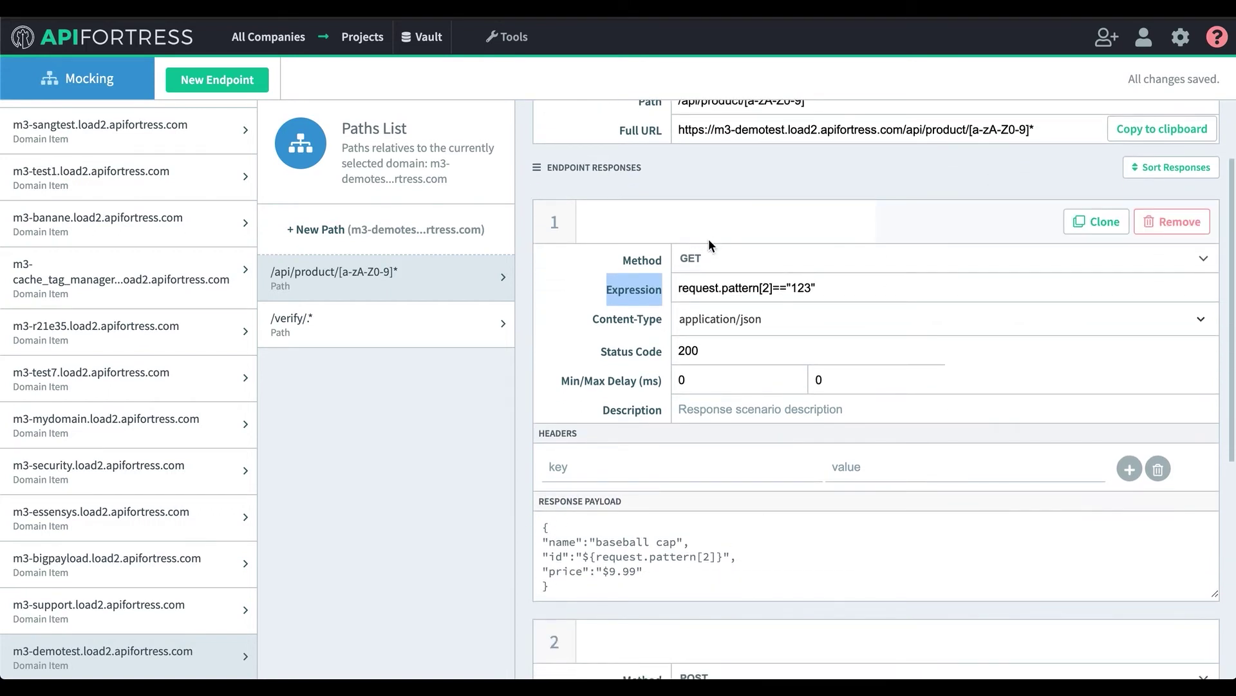
scroll(712, 240, "down", 5)
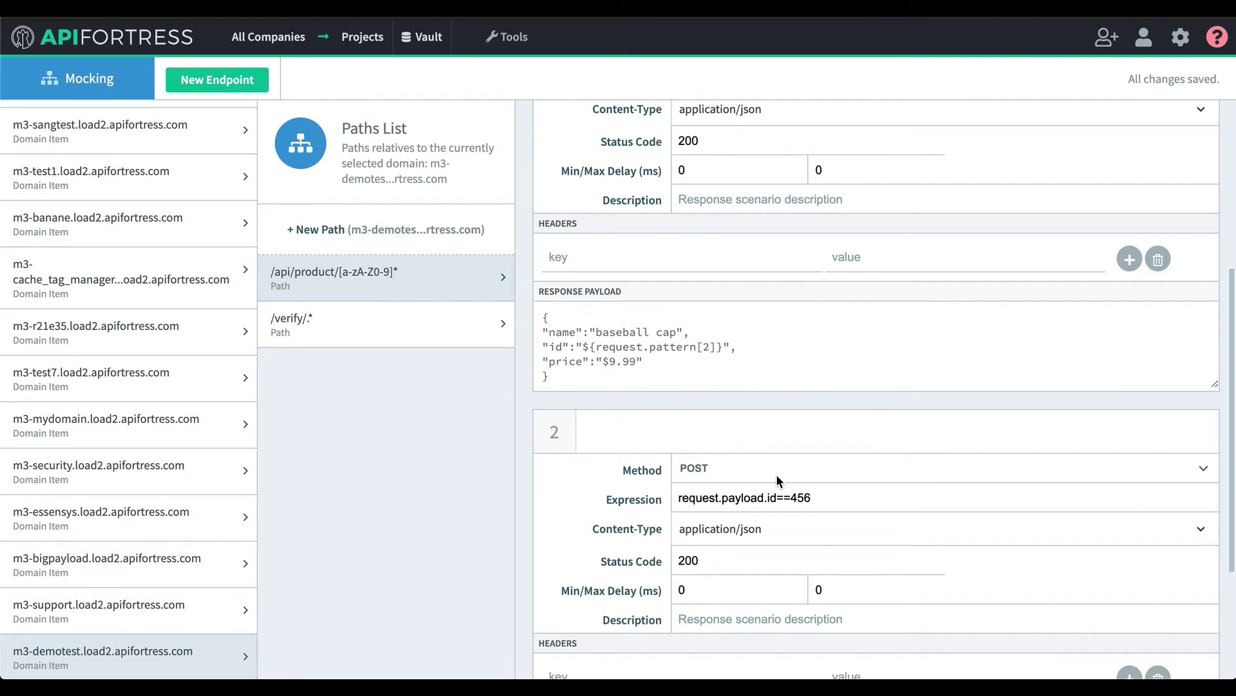
scroll(779, 483, "down", 2)
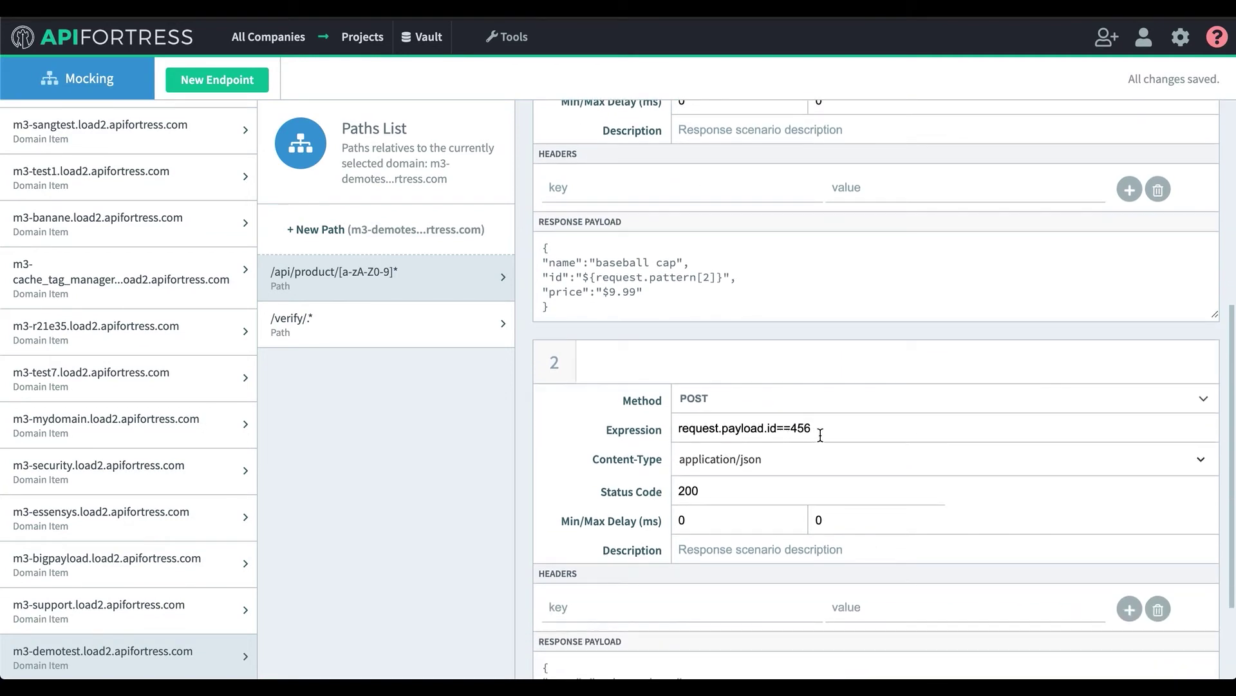
scroll(821, 433, "down", 4)
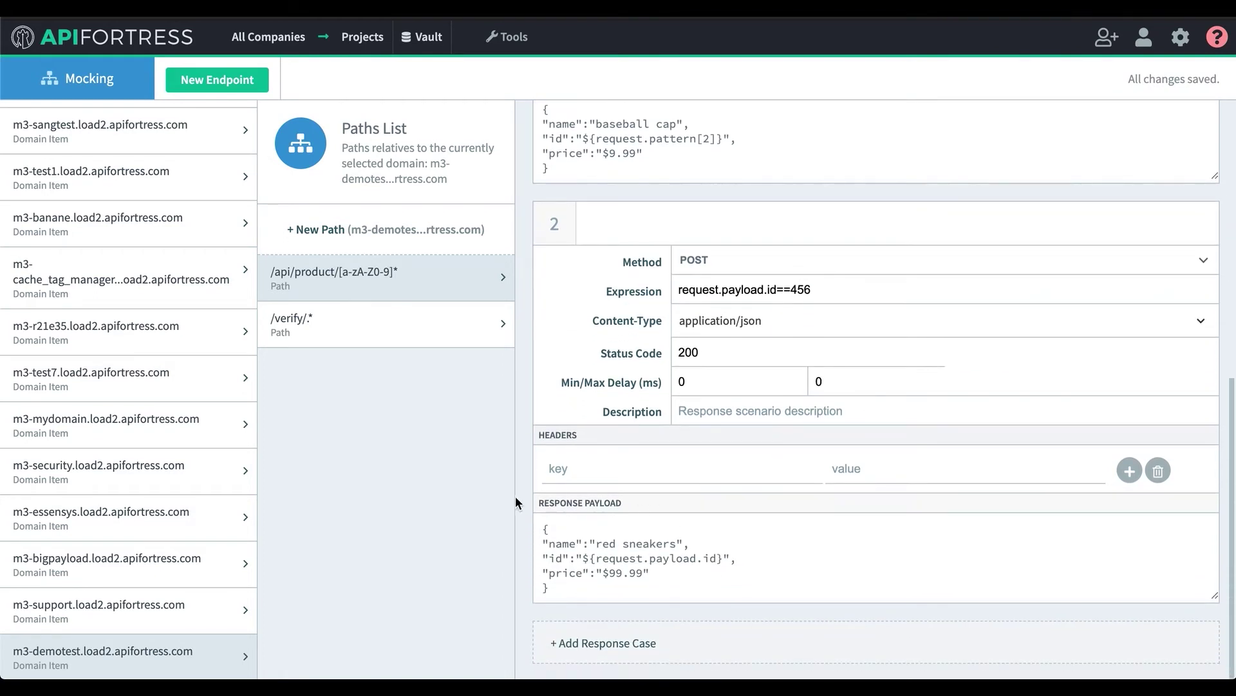
Examine the endpoint responses of the /verify/.* mock path, including its response payloads.
left_click(352, 322)
scroll(747, 476, "up", 9)
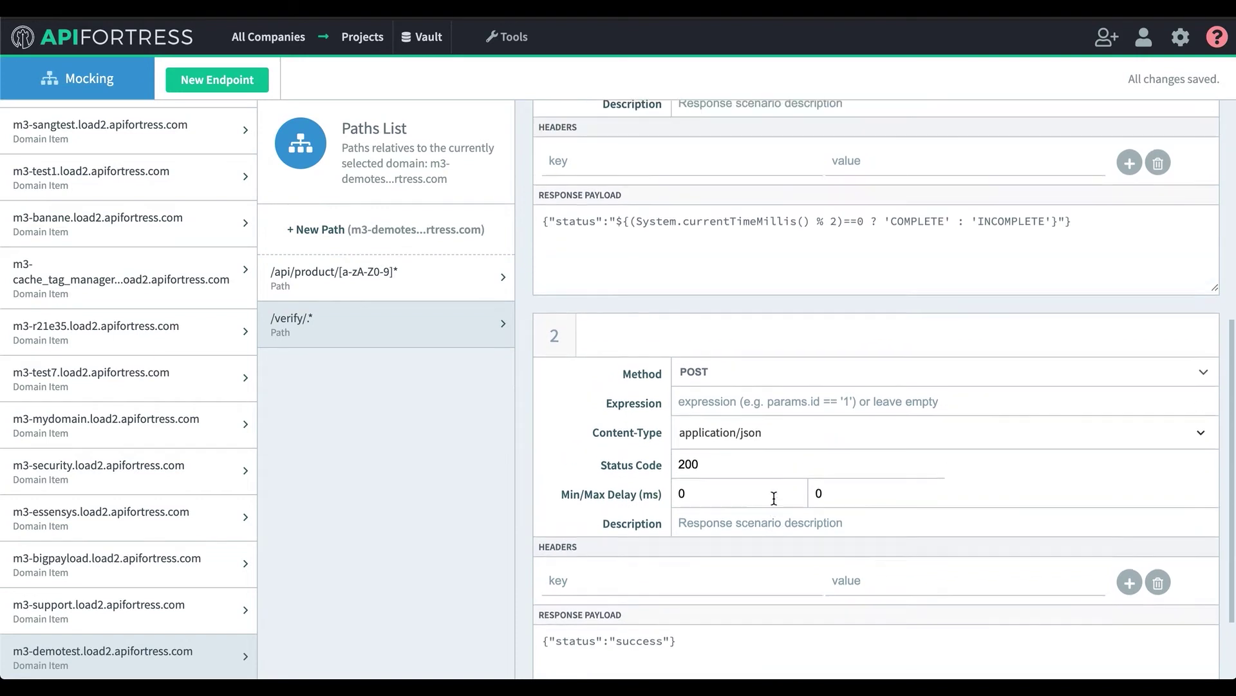
scroll(772, 489, "up", 3)
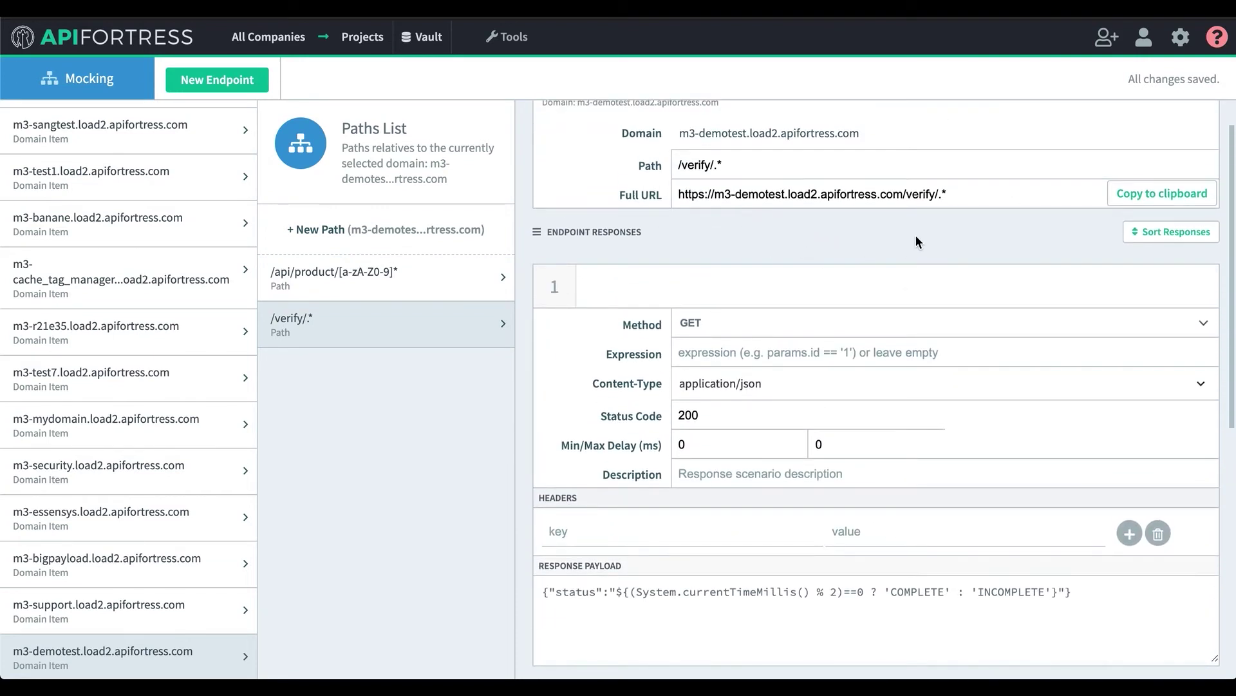
scroll(837, 404, "down", 3)
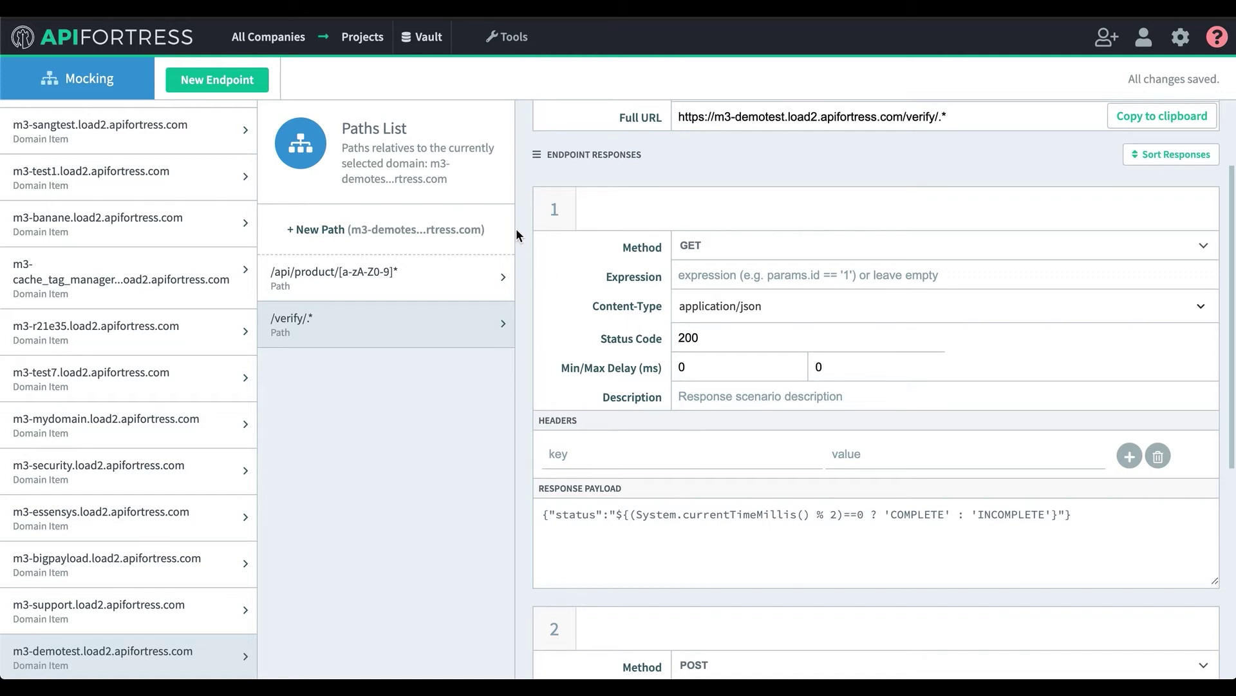
Create a new load testing task using the demoapi integration test from the Demo api project.
left_click(509, 37)
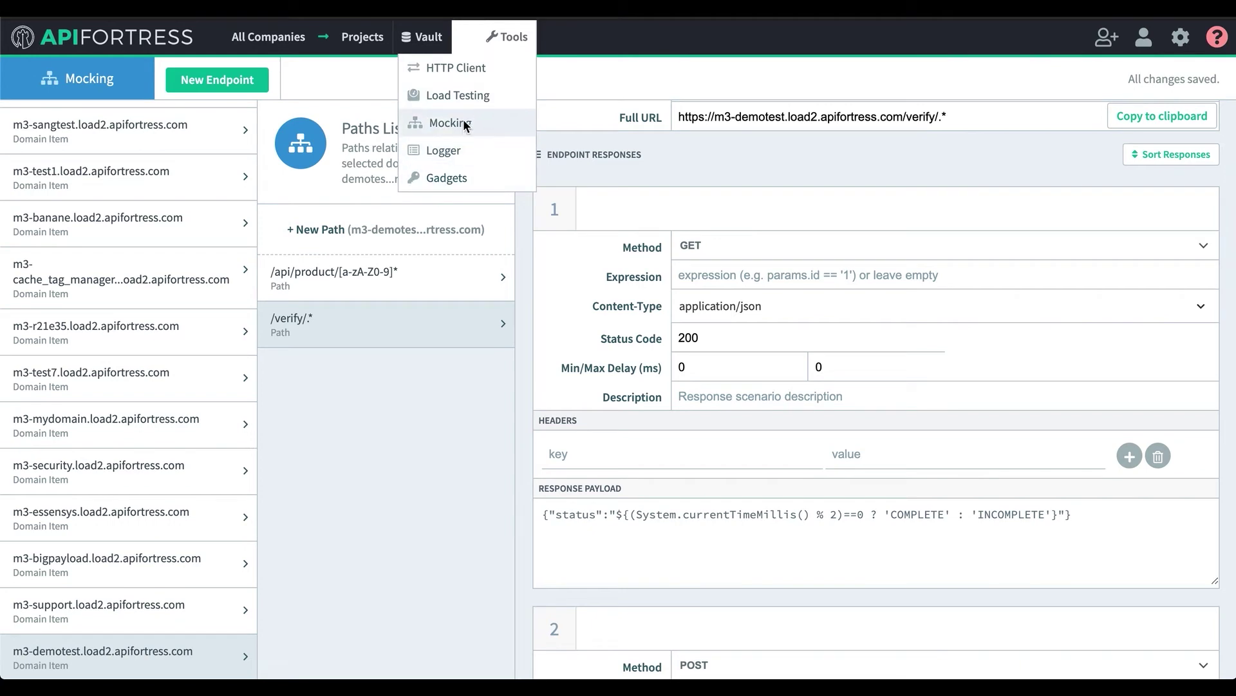
left_click(463, 99)
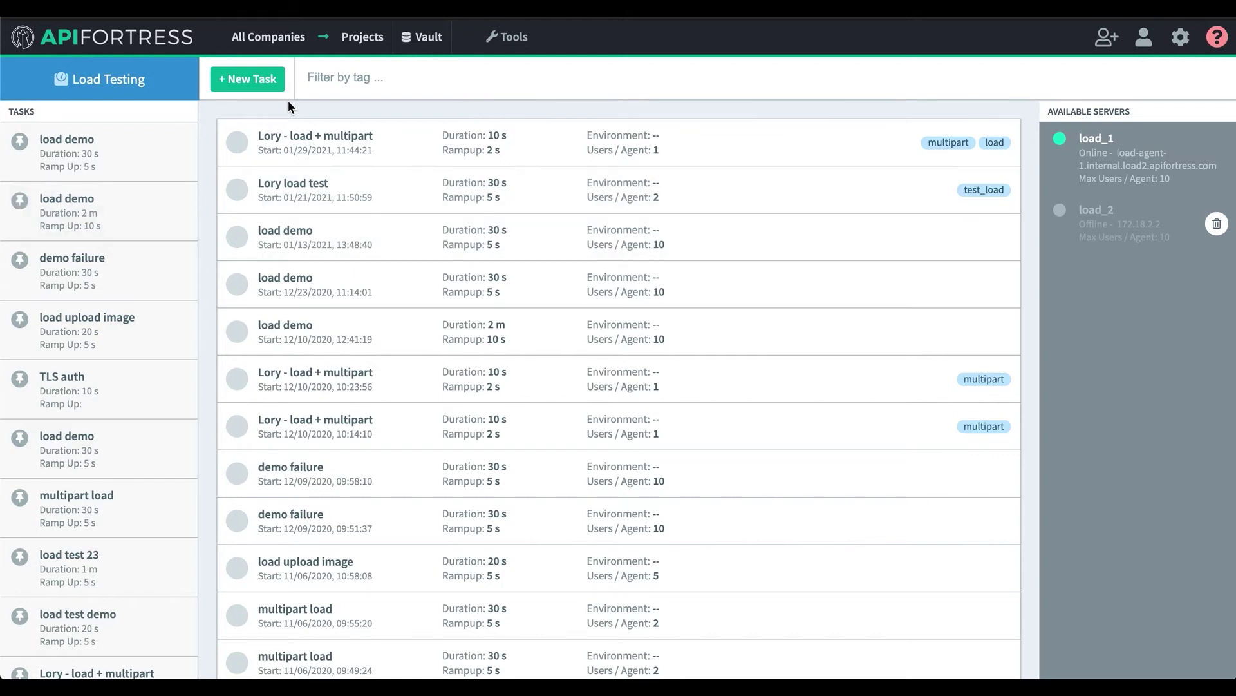
left_click(231, 86)
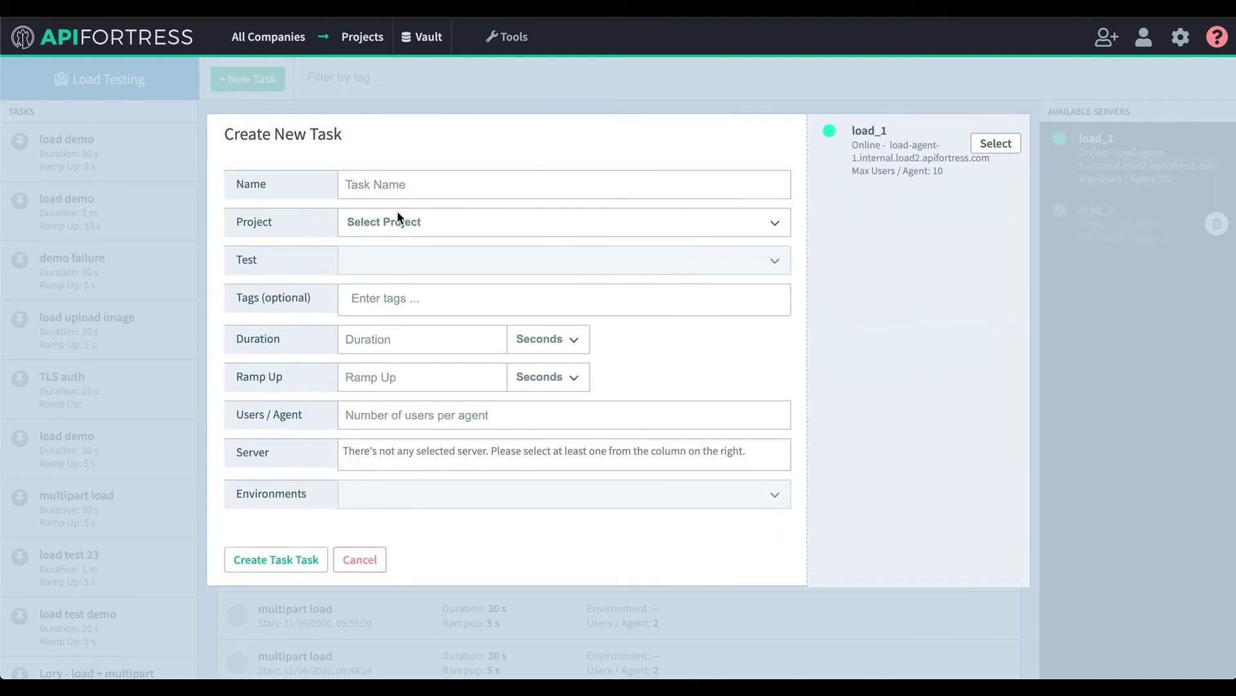
left_click(401, 221)
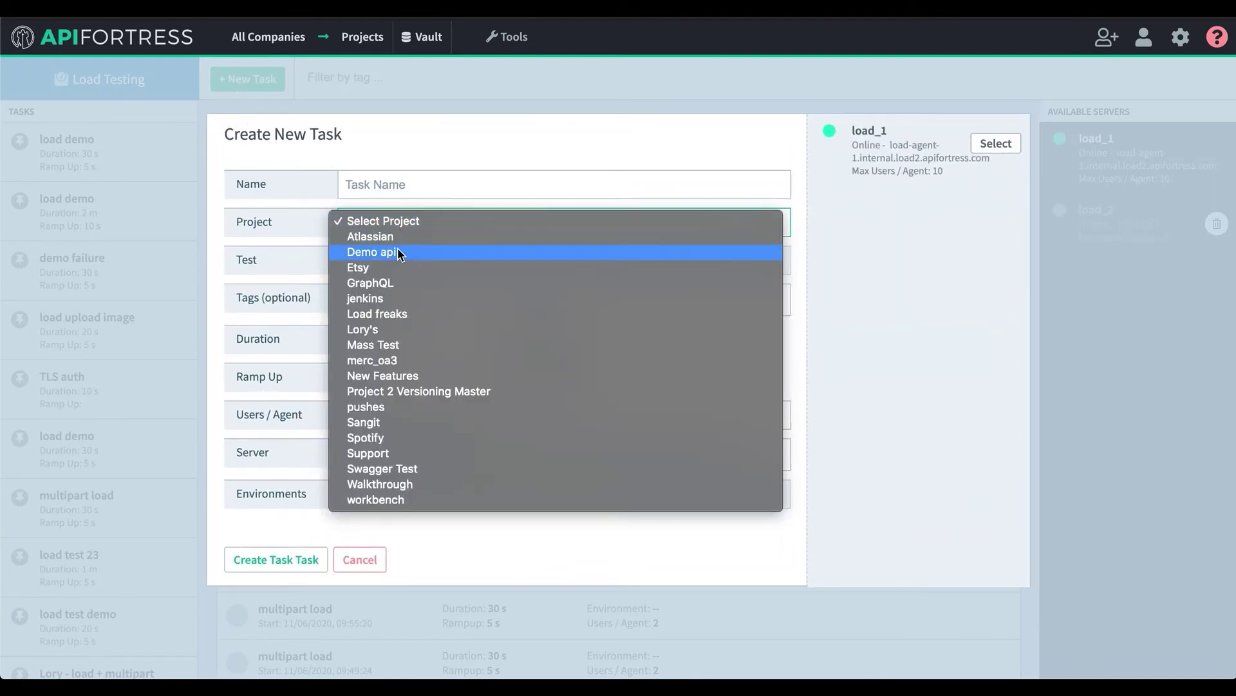
left_click(397, 250)
left_click(401, 258)
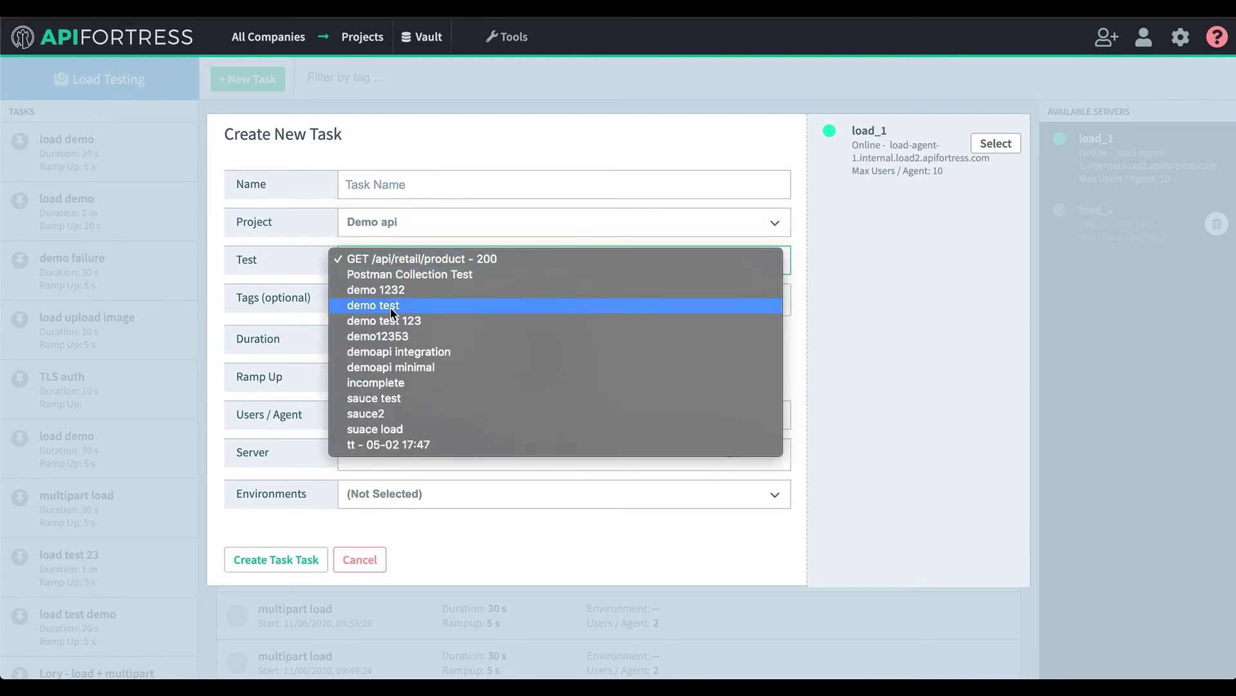
left_click(400, 354)
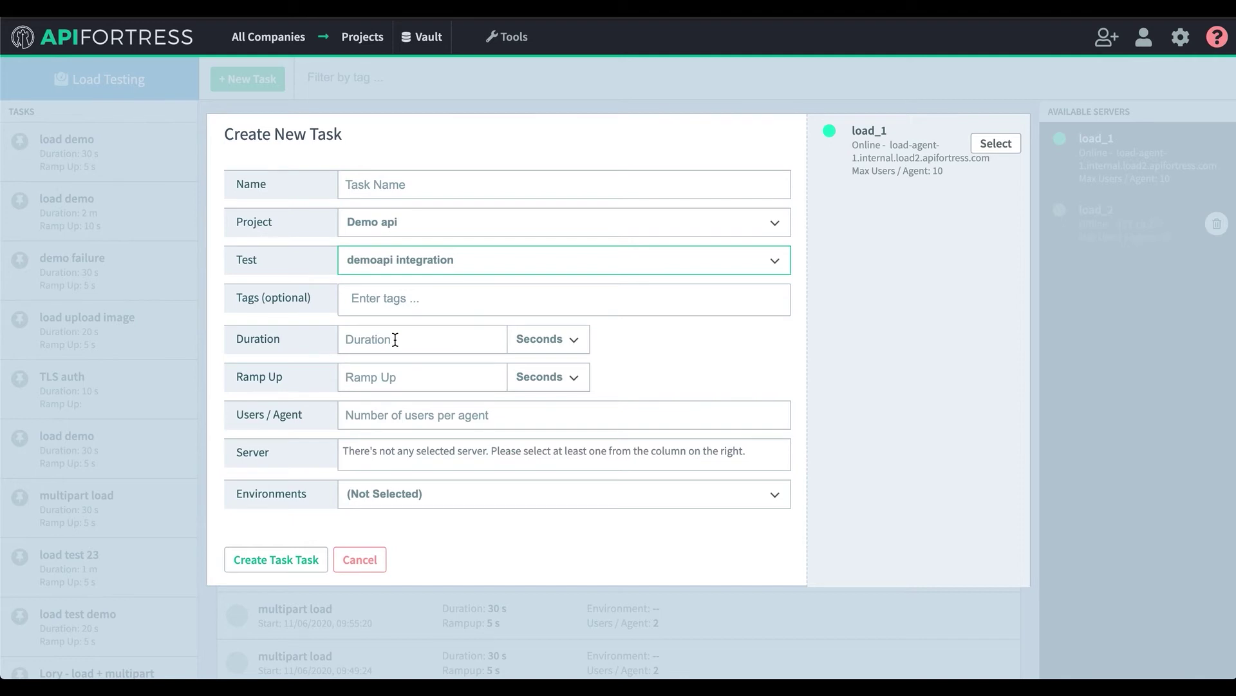
Set the load task's duration to 5 minutes and its ramp up to 30 seconds.
left_click(395, 339)
type("5")
left_click(537, 340)
left_click(524, 354)
left_click(429, 376)
type("30")
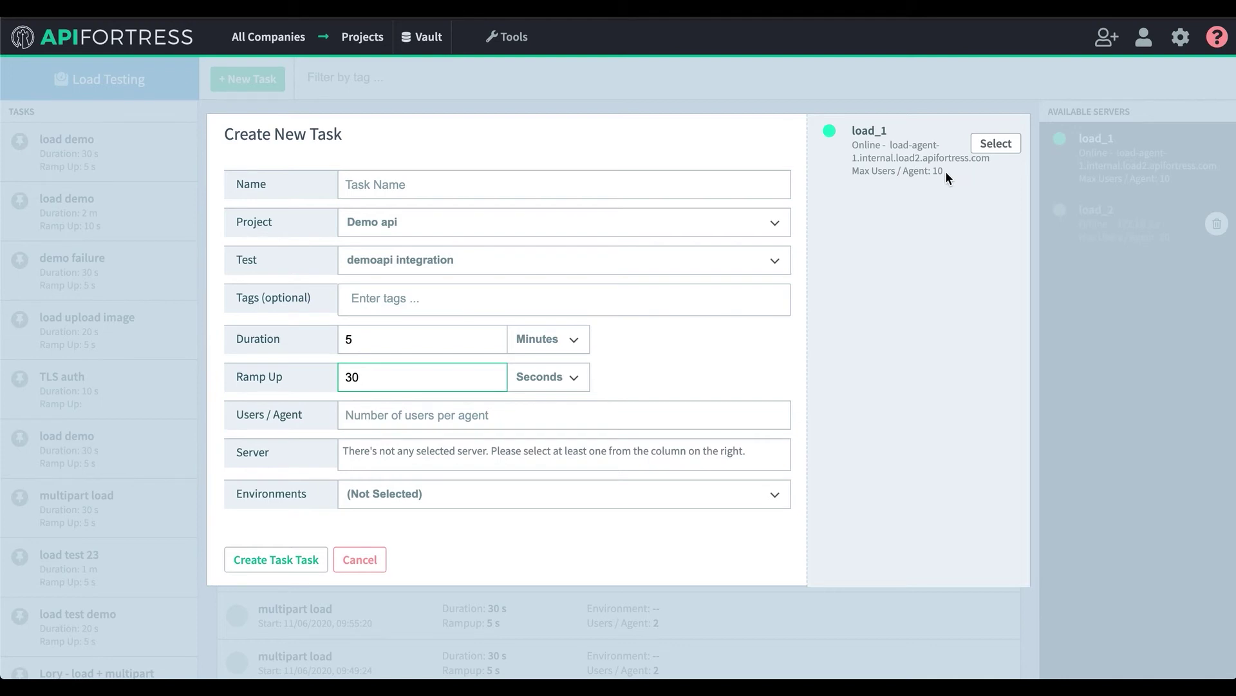
Assign the load_1 server and 10 users per agent to the new load task, and discard the task without creating it.
left_click(980, 144)
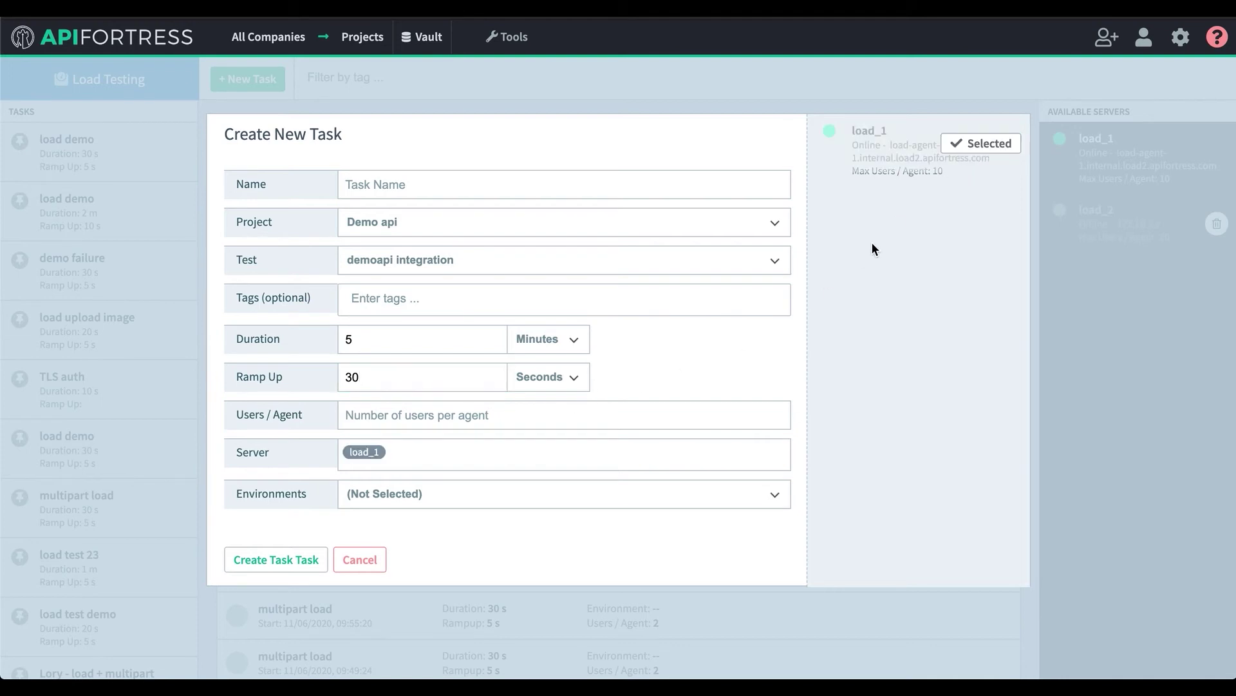
left_click(461, 421)
type("5")
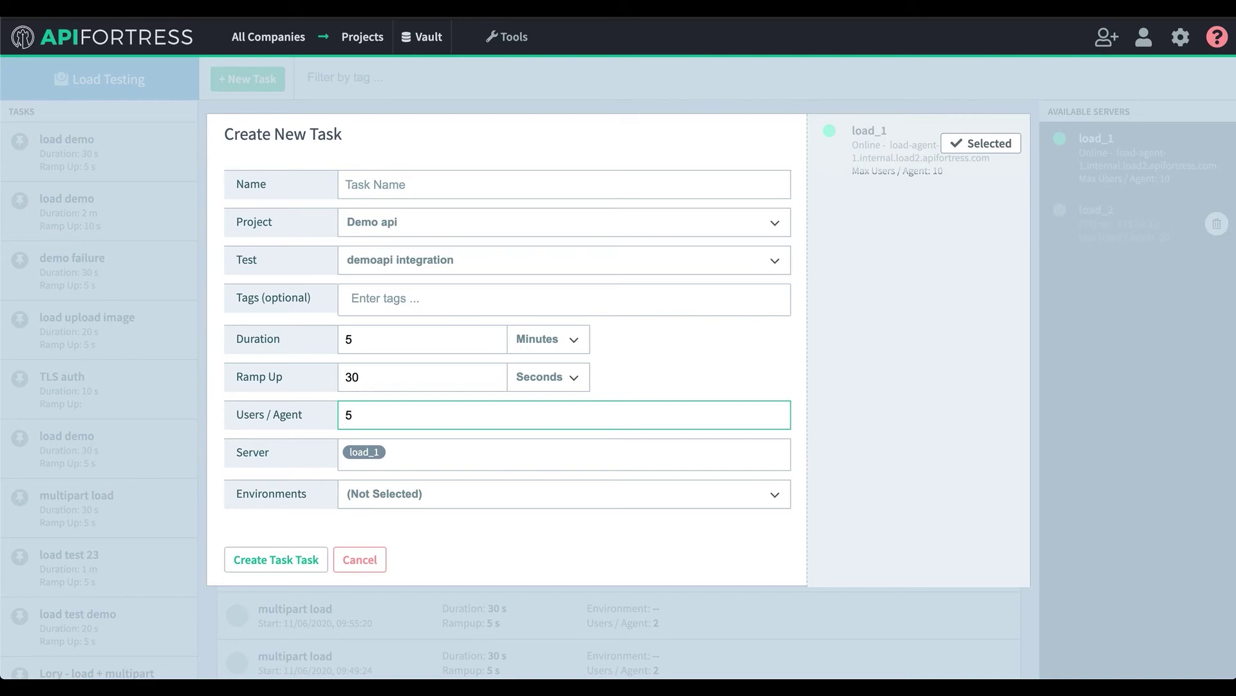
key("BackSpace")
type("10")
left_click(362, 555)
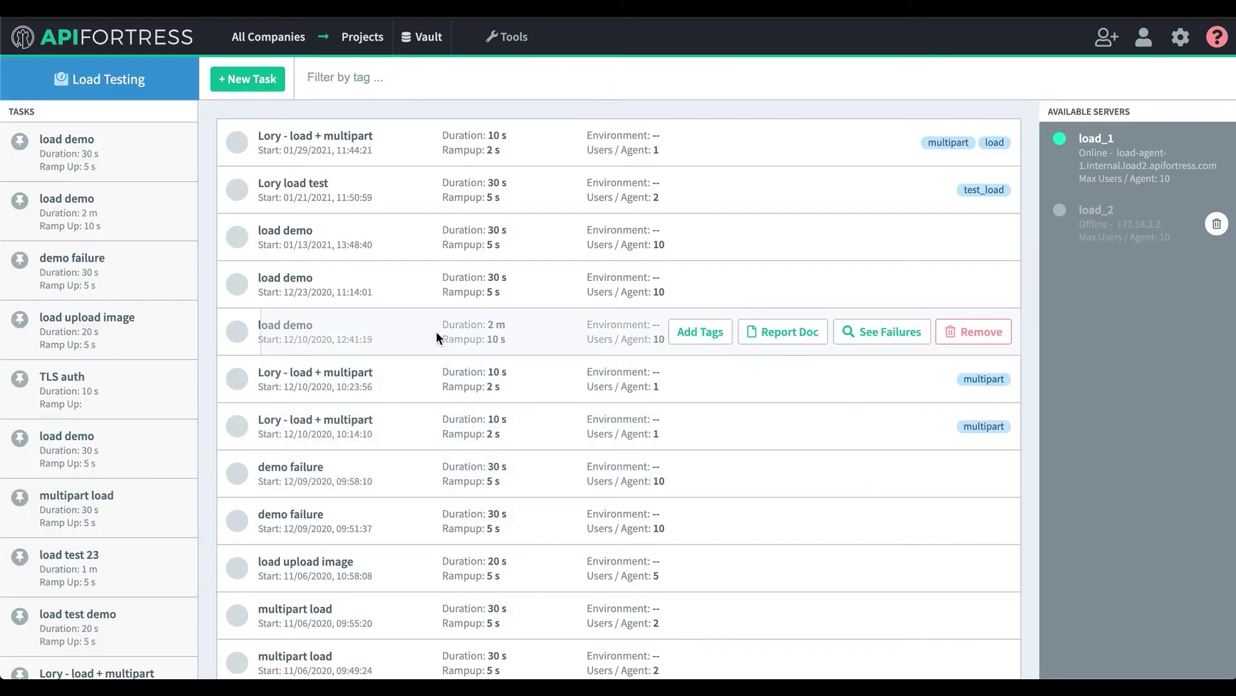
Expand the load demo run started 12/10/2020, 12:41:19 and open its report document.
left_click(391, 331)
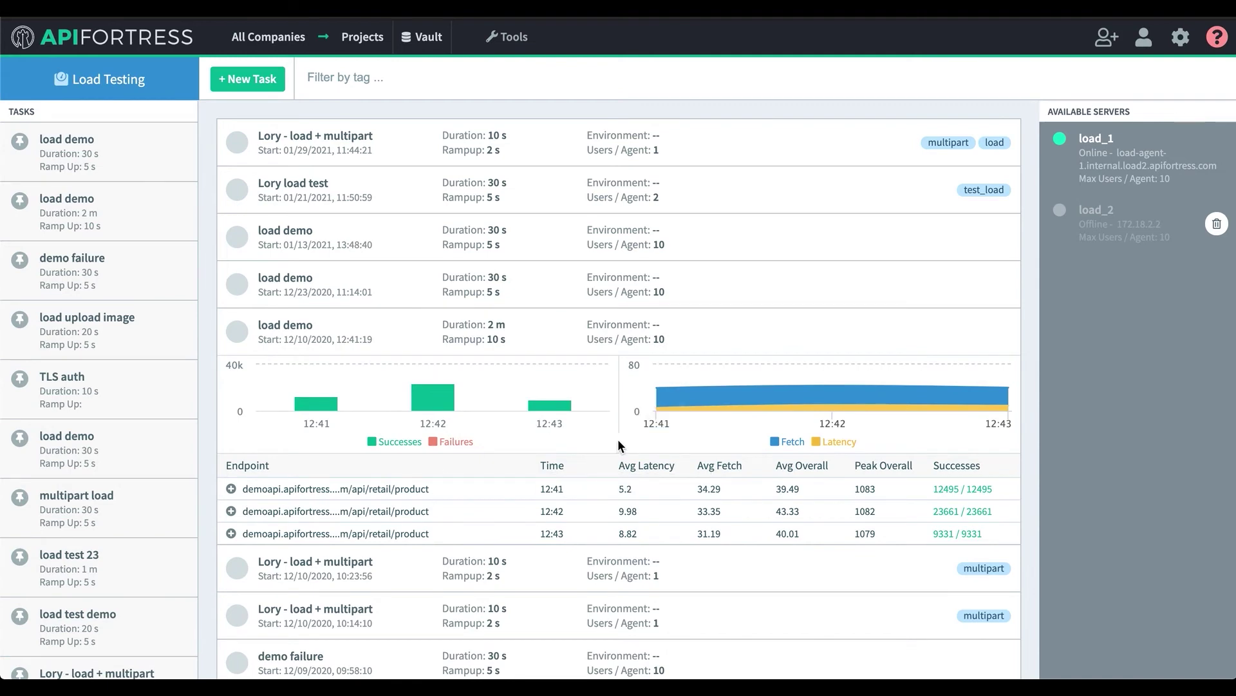
mouse_move(868, 326)
left_click(783, 331)
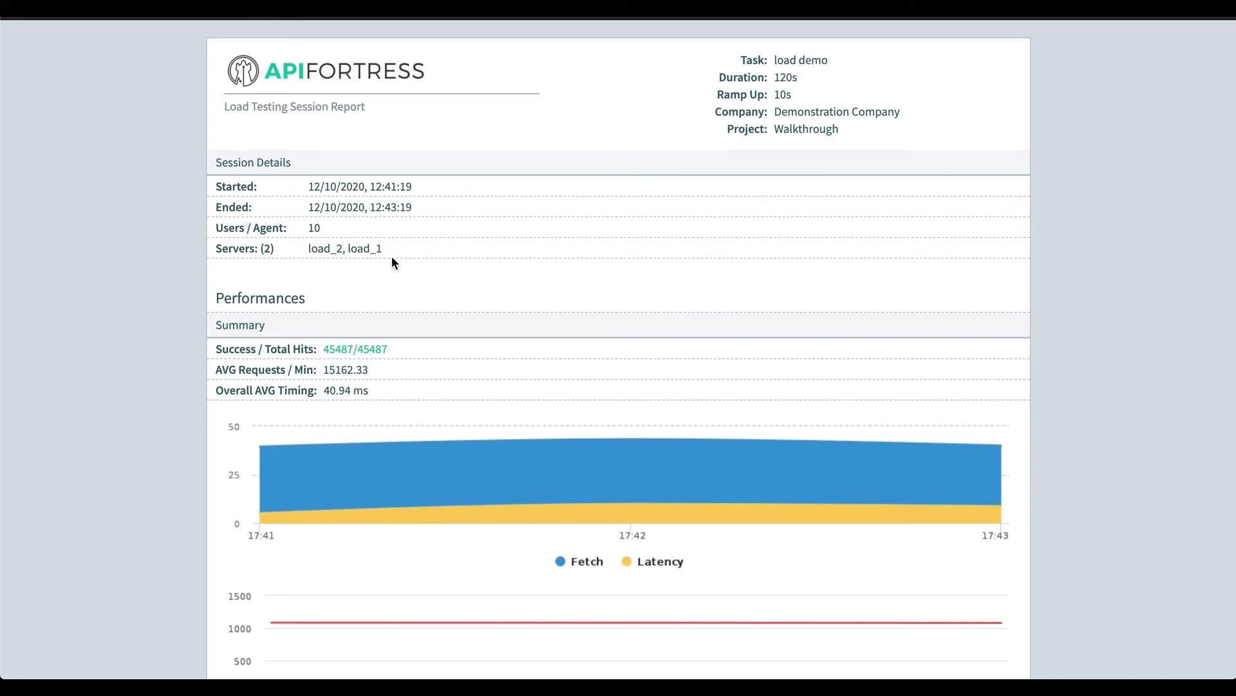
Examine the report's session details and performance summary, including total hits, average requests per minute and the fetch and latency chart.
scroll(485, 327, "down", 2)
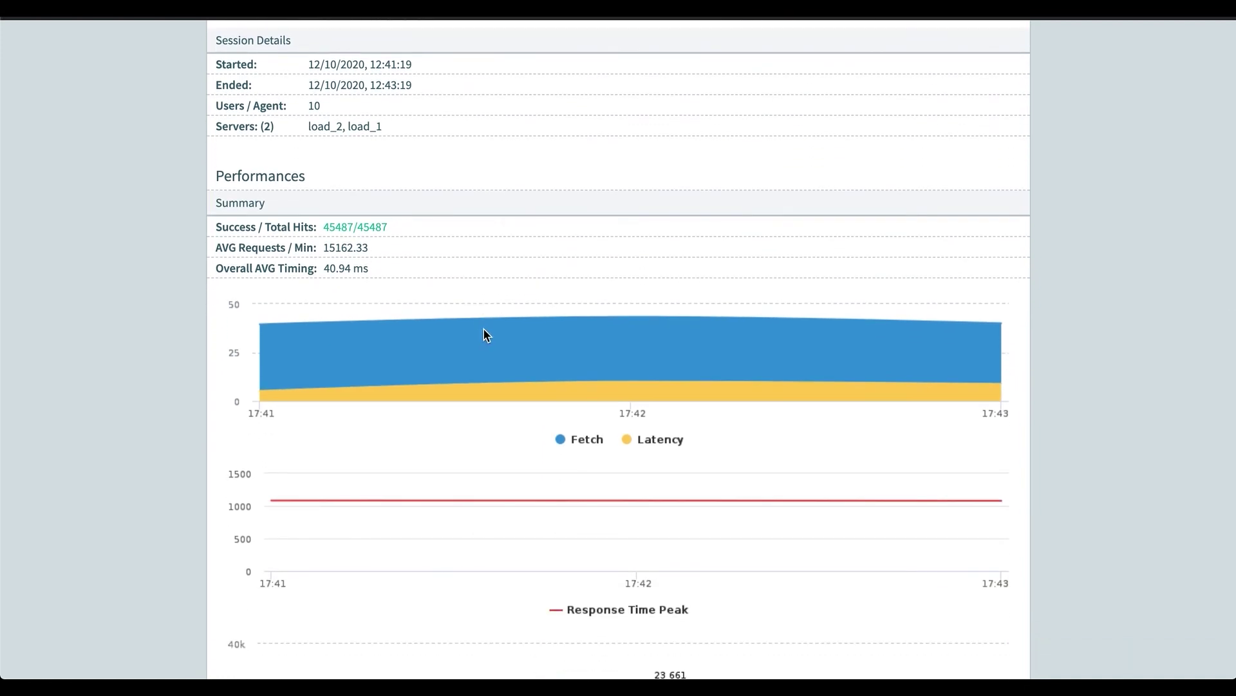
scroll(473, 322, "down", 1)
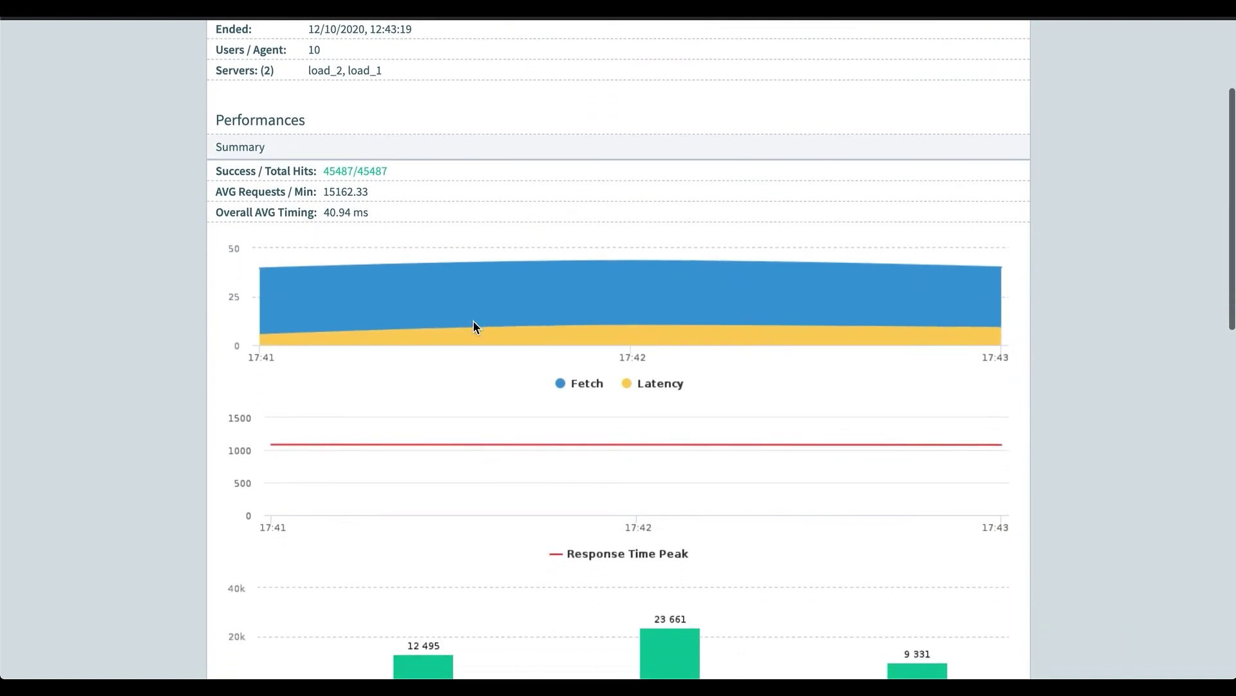
scroll(490, 321, "down", 1)
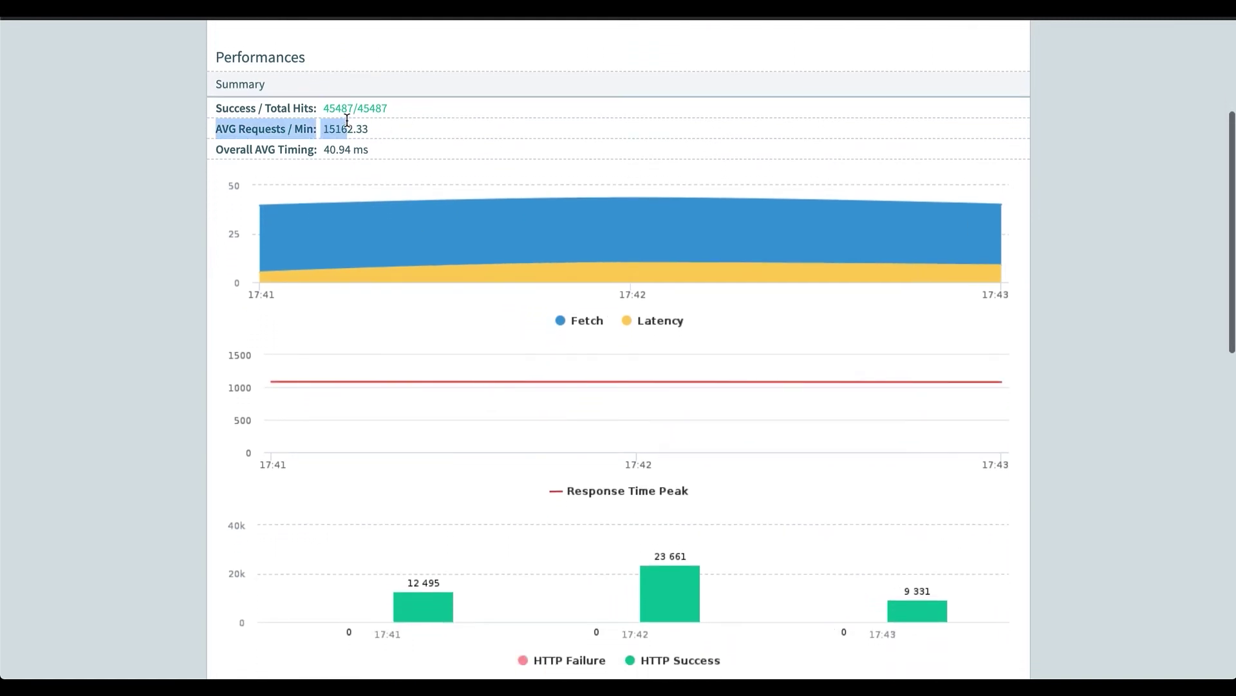
left_click_drag(390, 113, 322, 112)
scroll(452, 147, "up", 1)
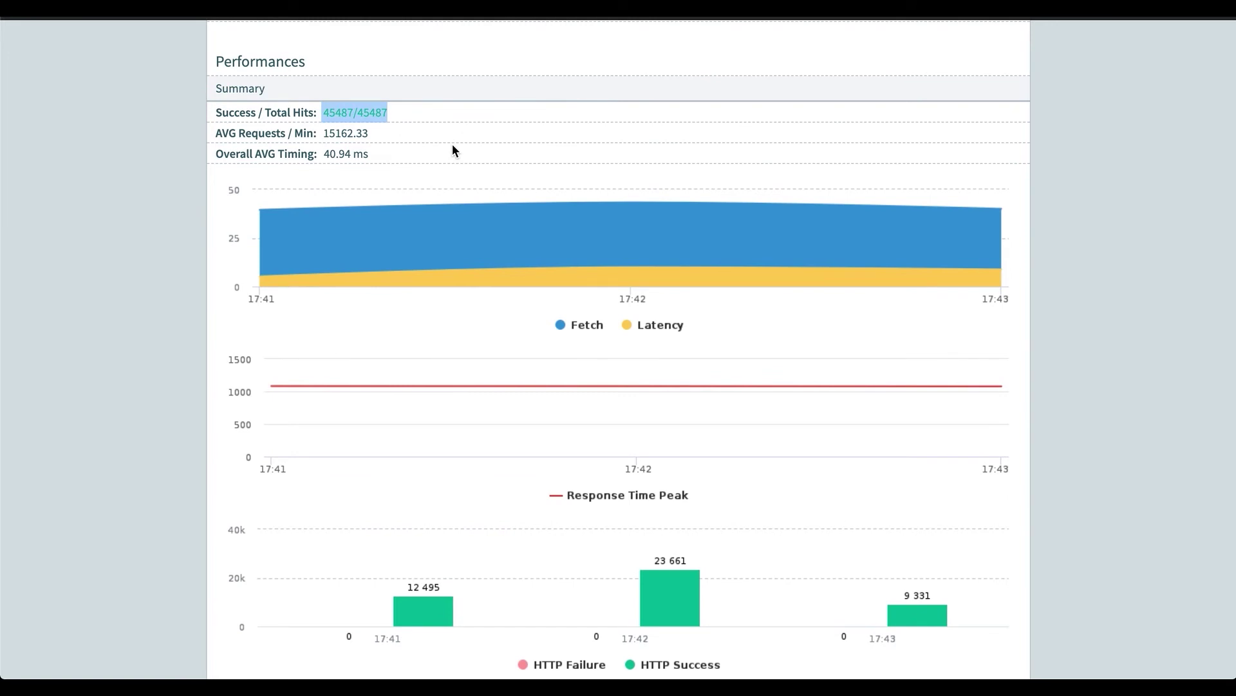
left_click(453, 146)
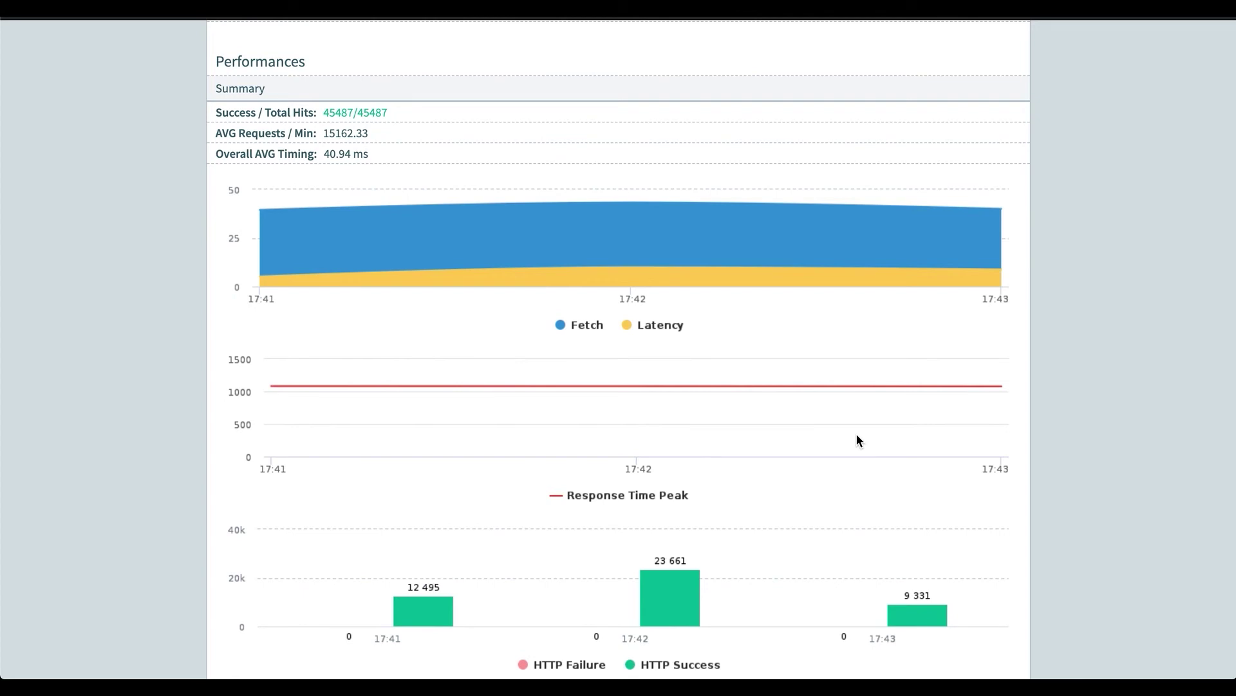
Examine the report's HTTP success chart, per-minute endpoint timings, endpoint summary and events section, and return to the performance summary.
scroll(856, 441, "down", 2)
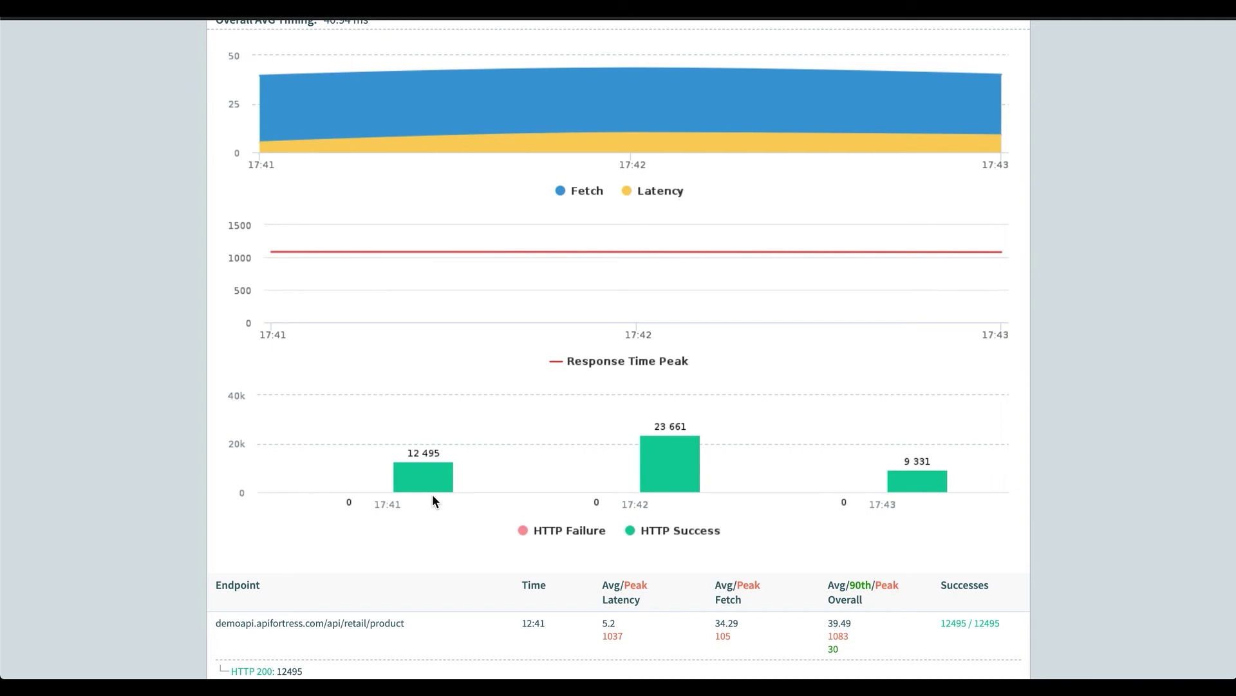
scroll(433, 485, "down", 3)
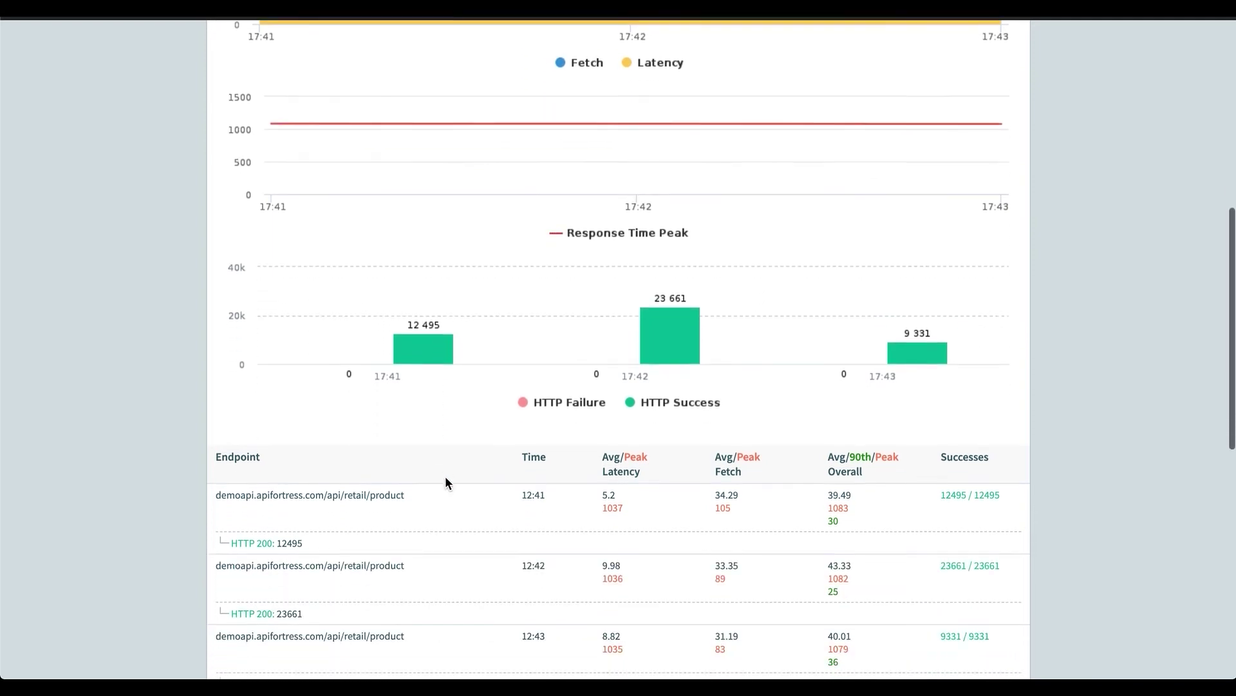
scroll(325, 506, "down", 1)
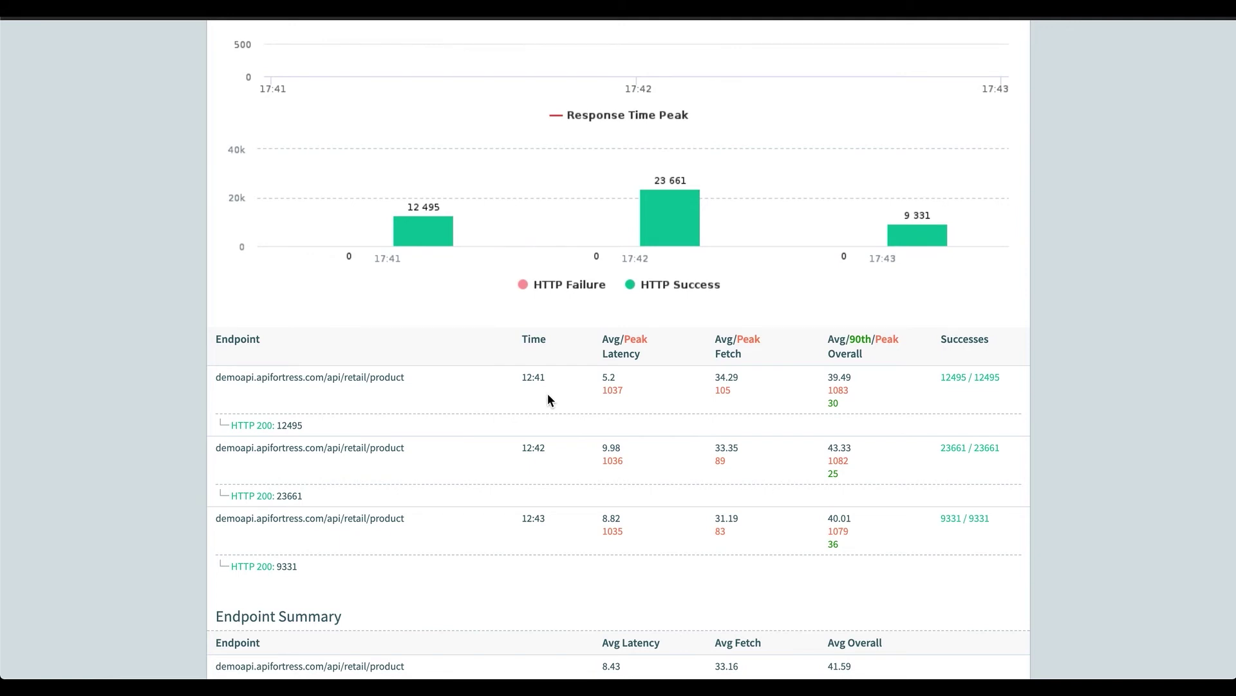
scroll(547, 409, "down", 8)
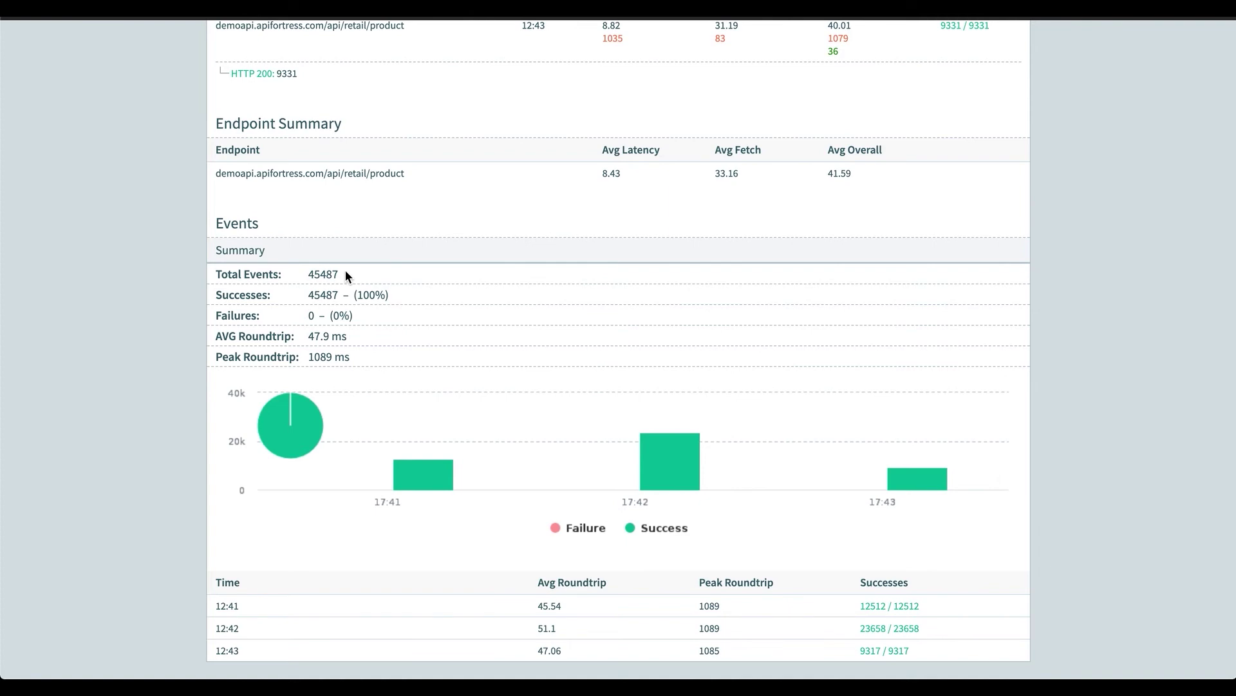
scroll(346, 275, "up", 12)
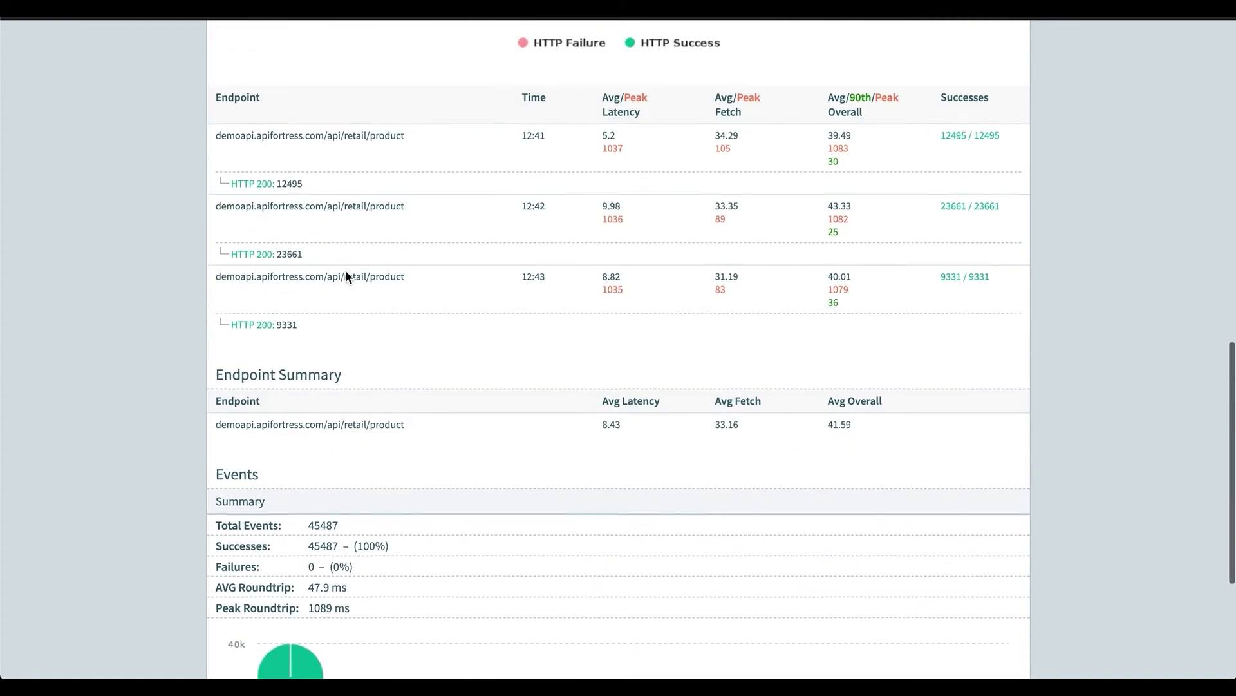
scroll(349, 275, "up", 2)
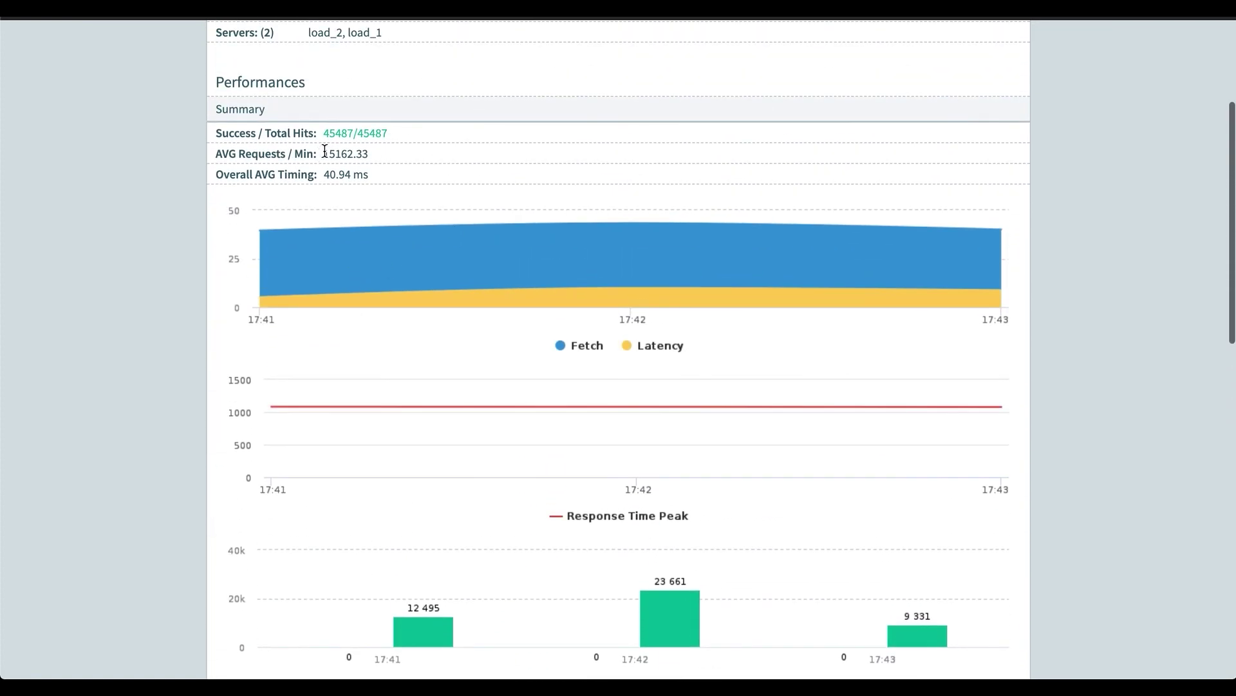